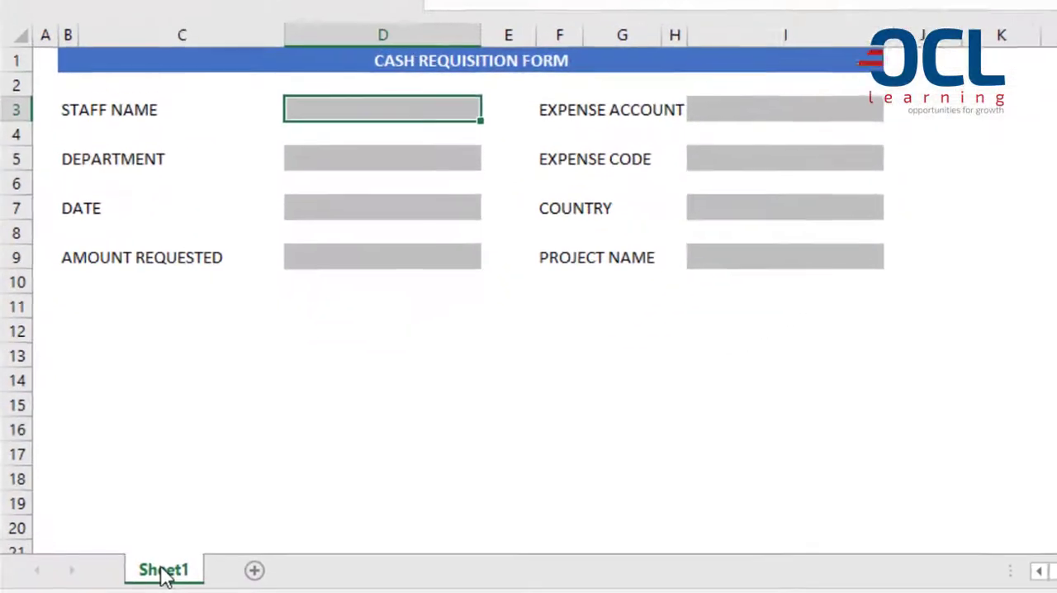
Examine the commands available for protecting the sheet and the workbook.
right_click(165, 568)
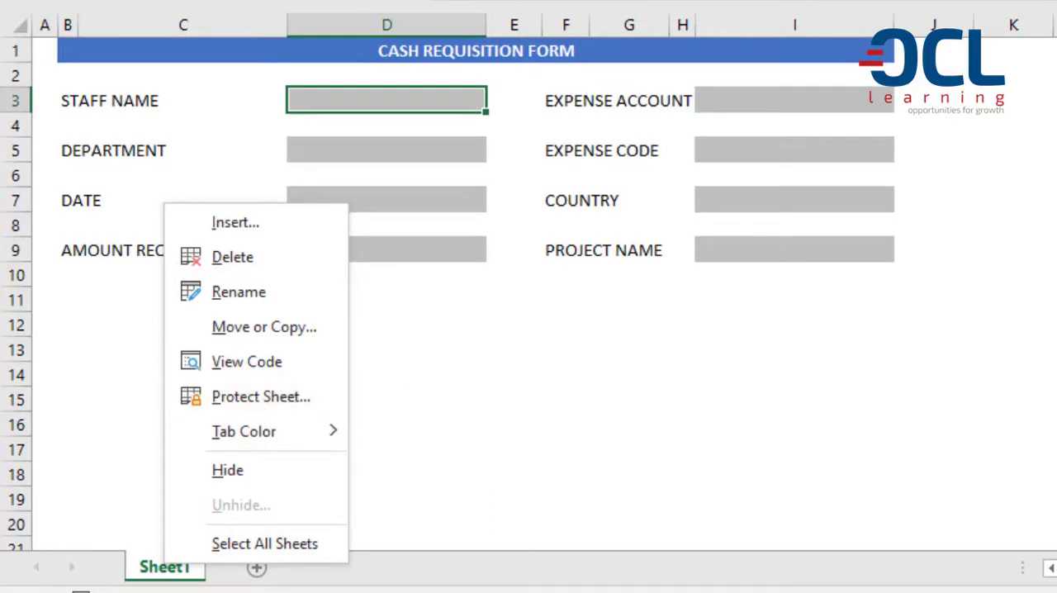
key(Escape)
click(299, 22)
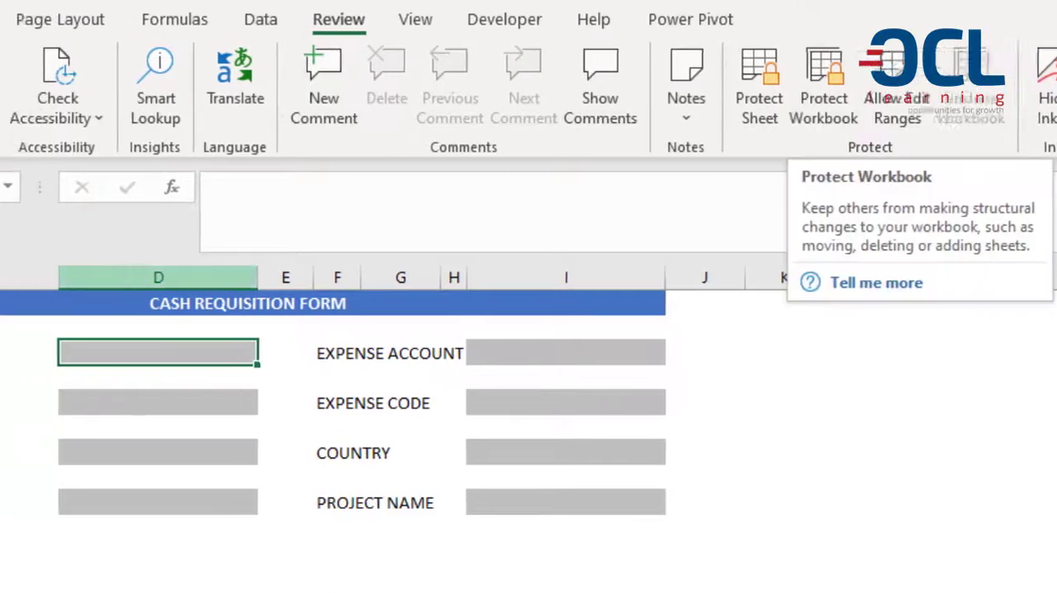
Examine the general save options for passwords to open and modify the workbook, without saving the file.
click(31, 21)
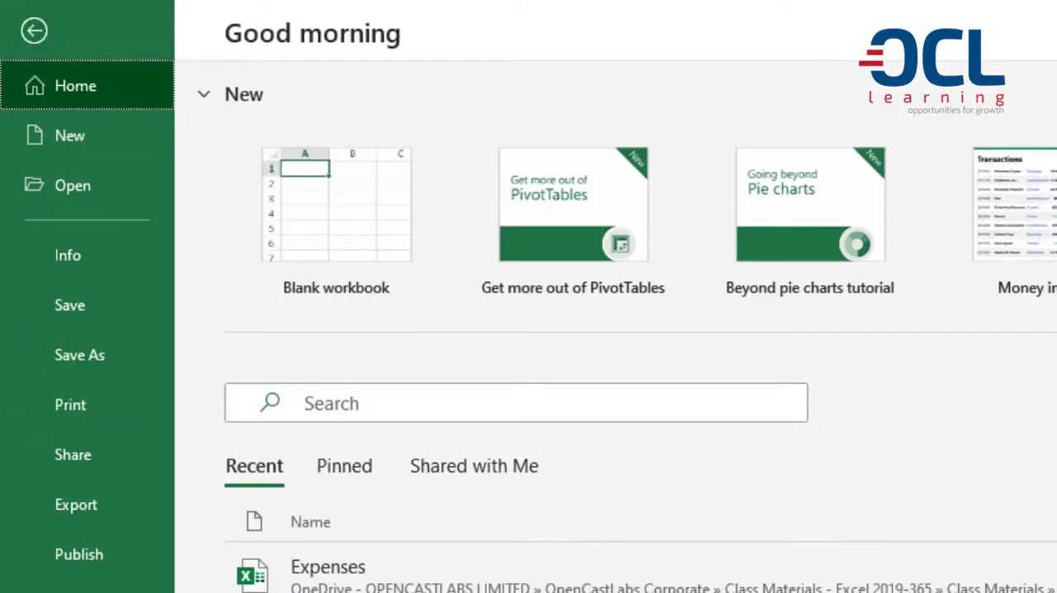
click(99, 368)
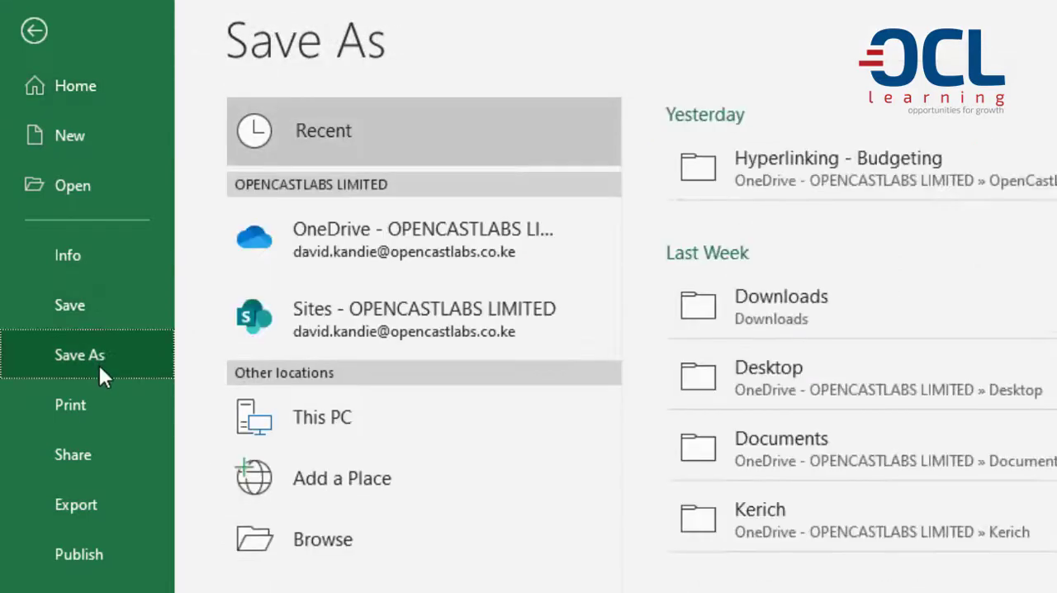
click(314, 539)
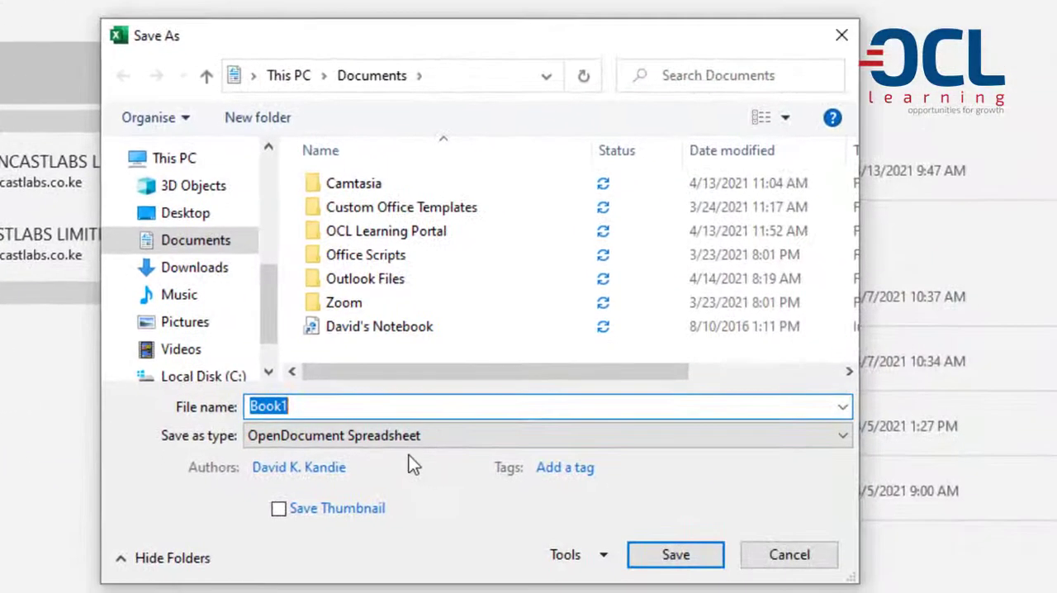
click(608, 558)
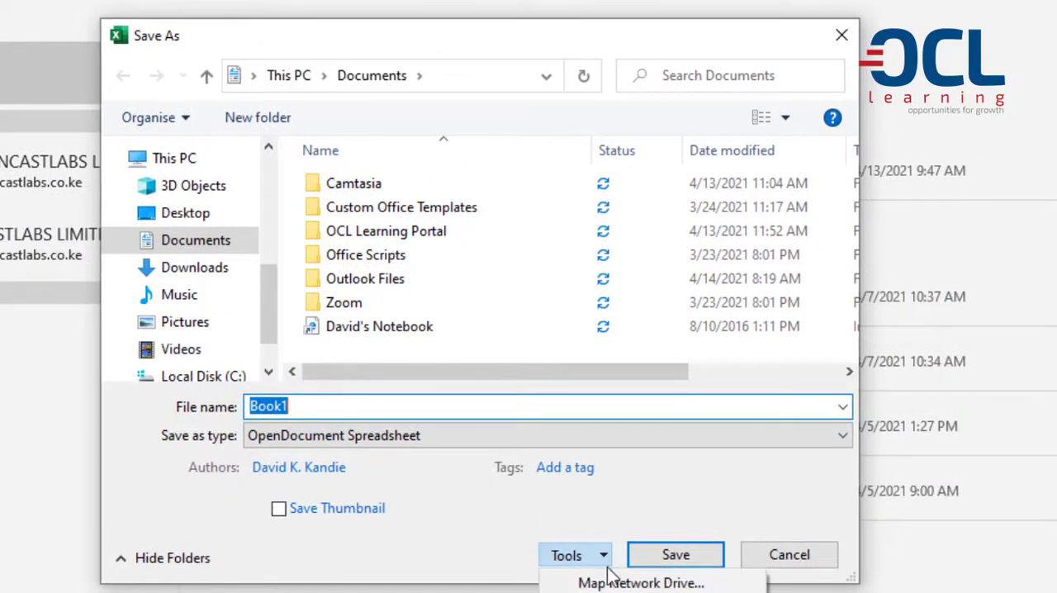
click(614, 592)
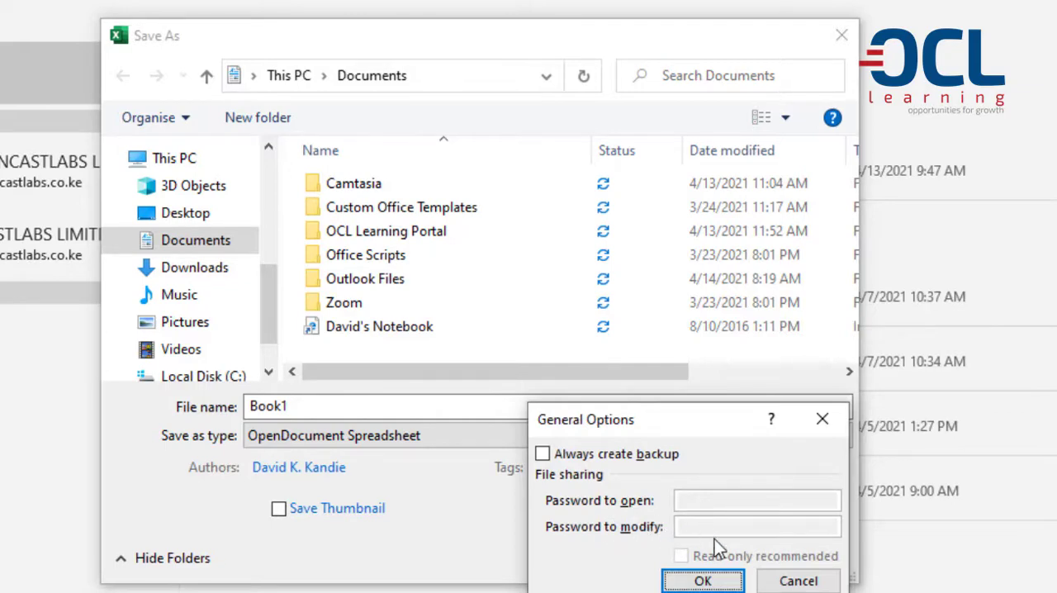
click(795, 579)
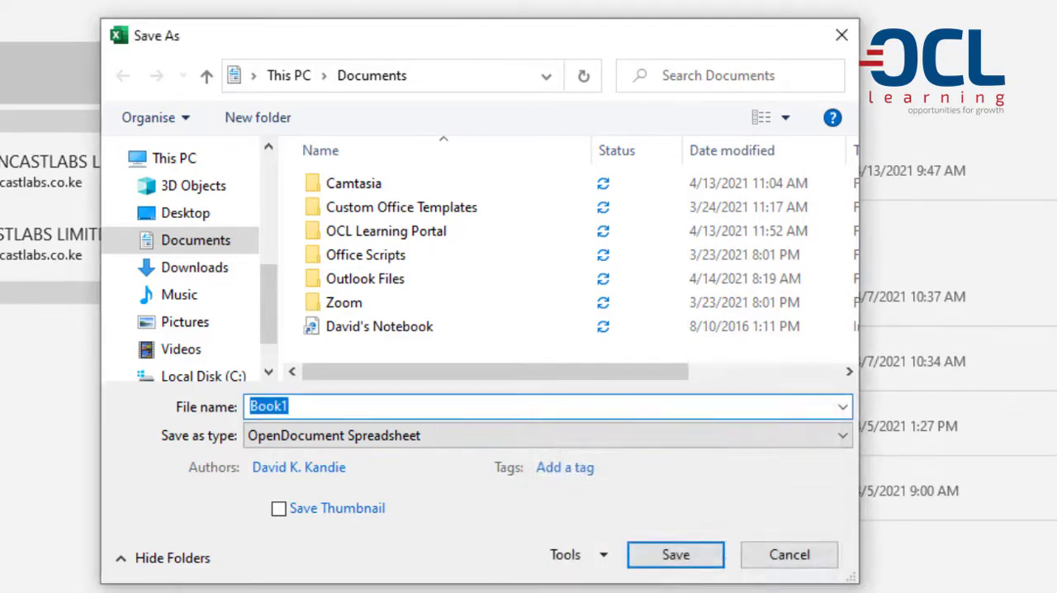
click(759, 561)
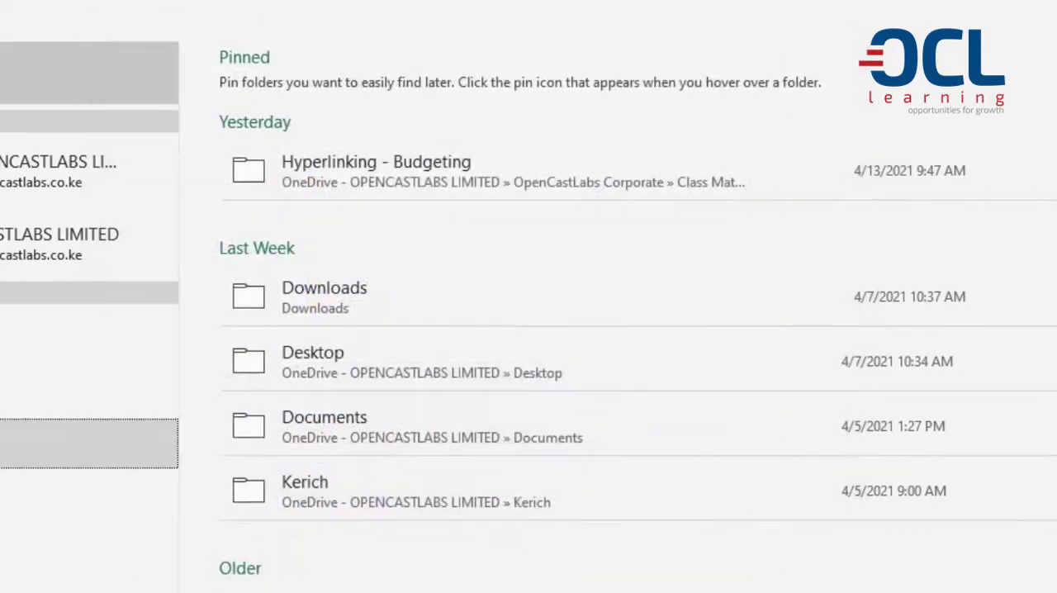
key(Escape)
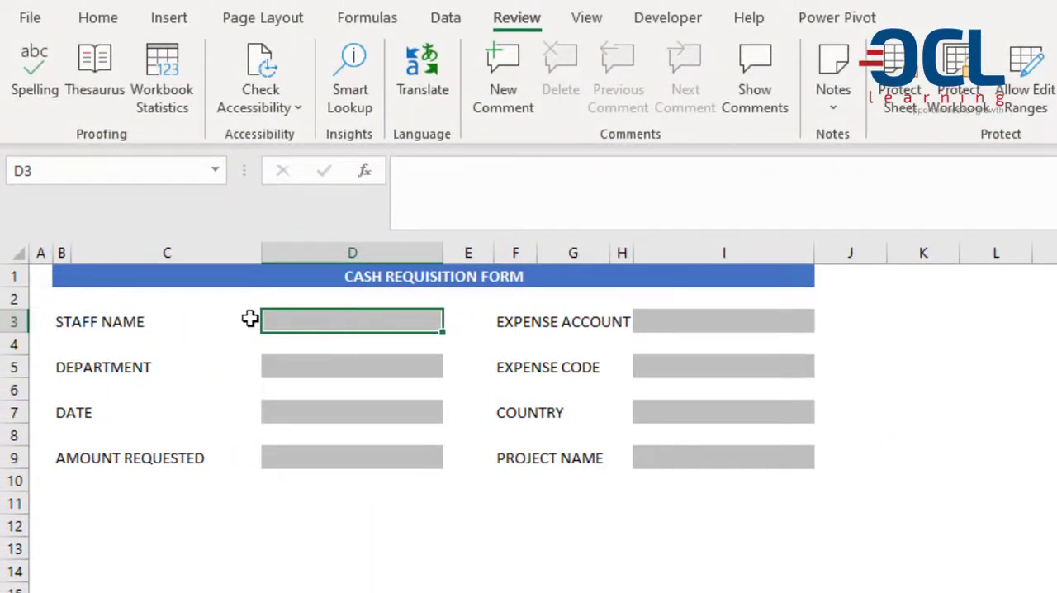
Examine the grey entry cells of the cash requisition form beside the staff and expense labels.
click(335, 368)
click(335, 417)
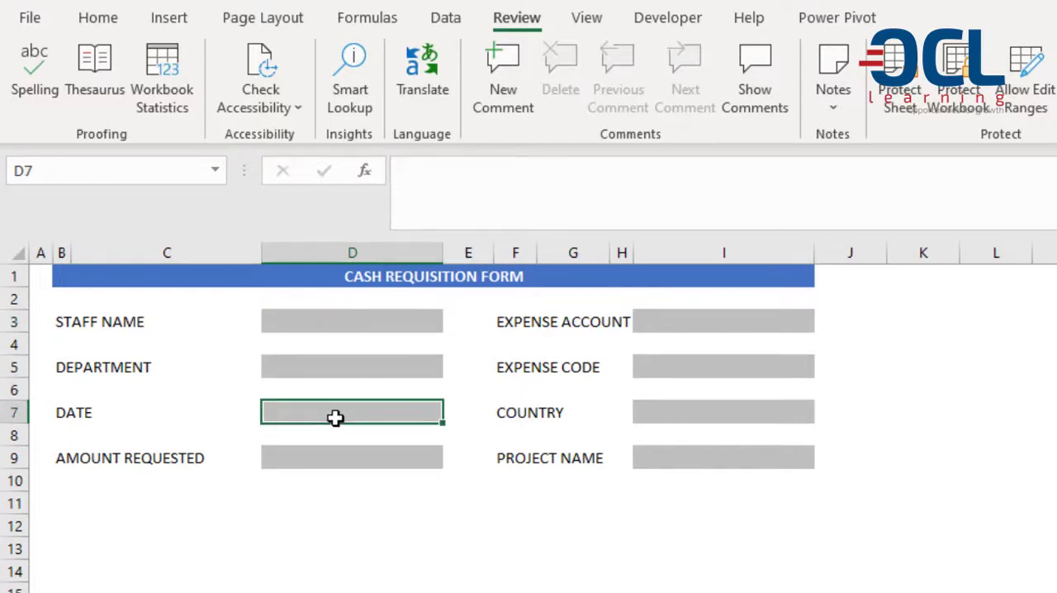
click(341, 460)
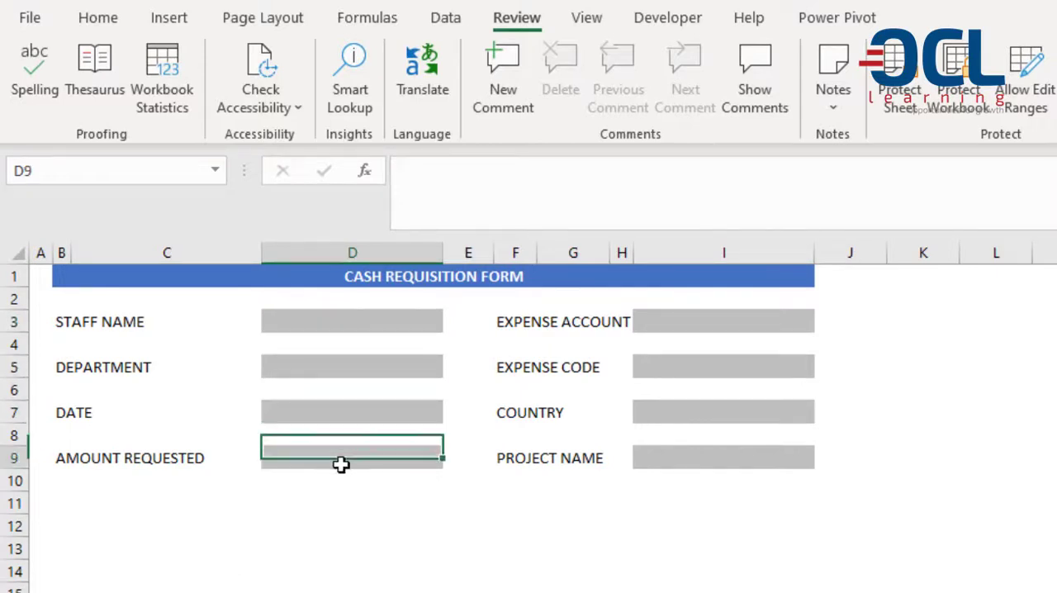
click(318, 324)
click(319, 365)
click(321, 410)
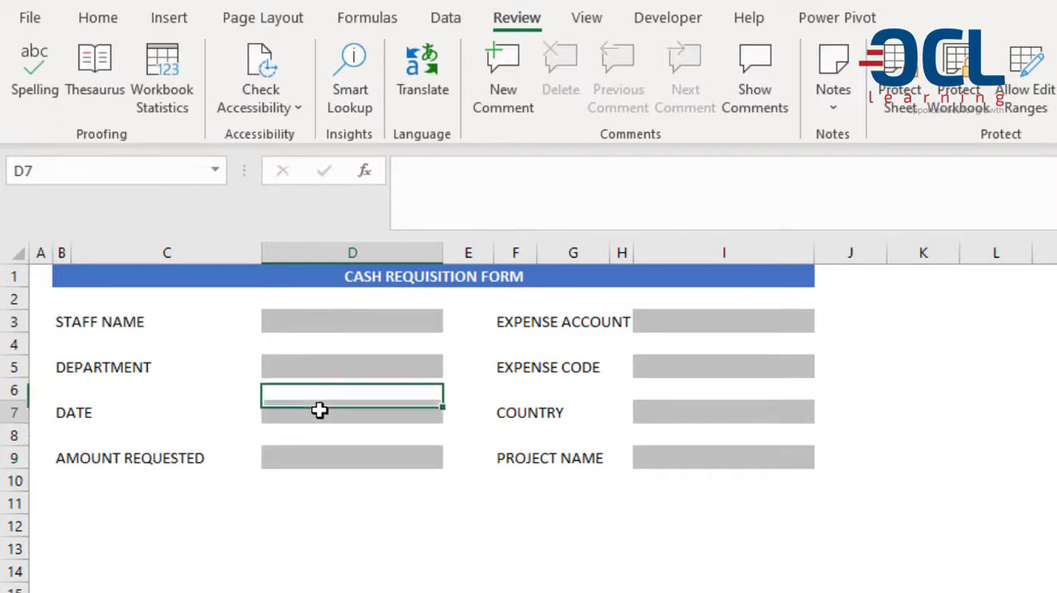
click(328, 455)
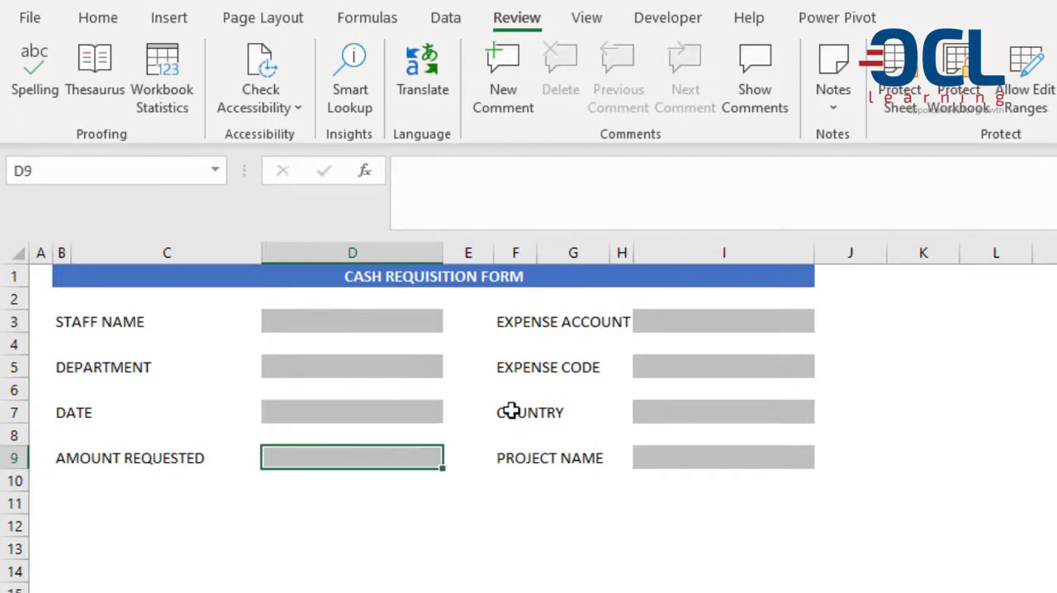
click(680, 323)
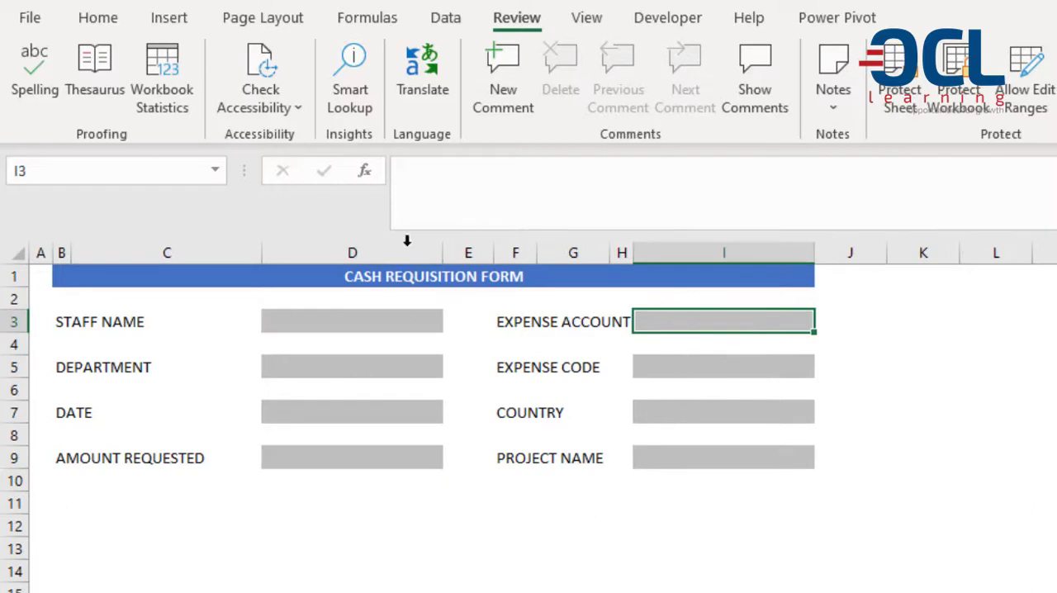
click(299, 322)
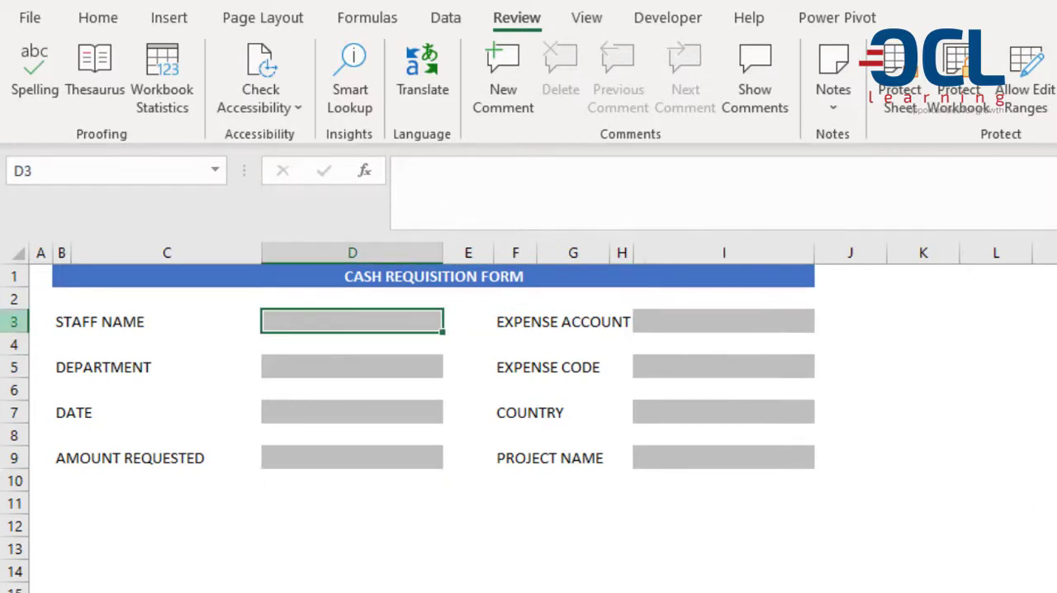
Select the whole worksheet and apply the Locked protection setting to all of its cells.
click(12, 253)
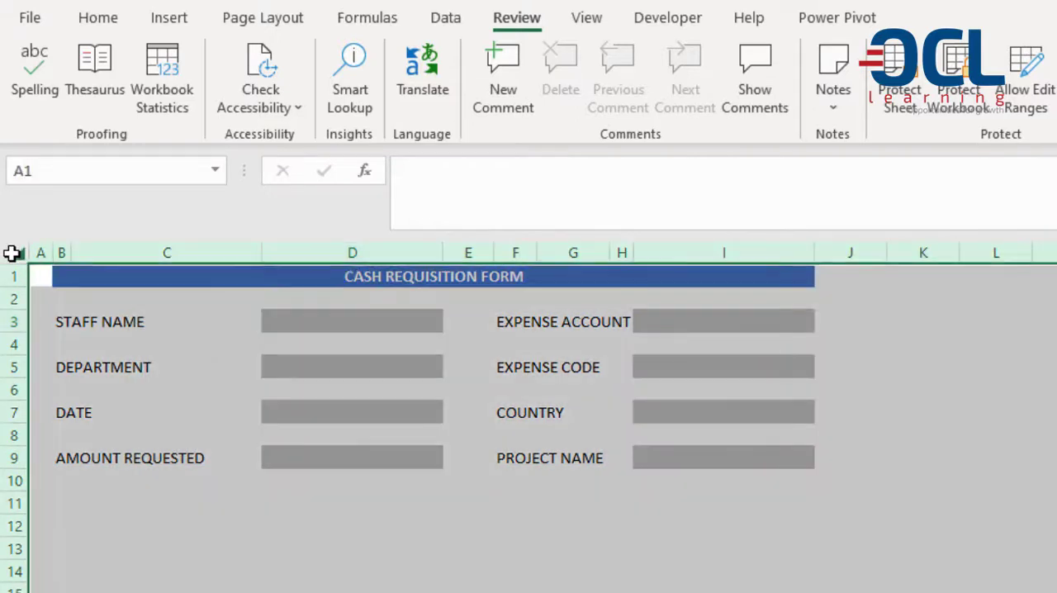
click(110, 324)
key(ctrl+a)
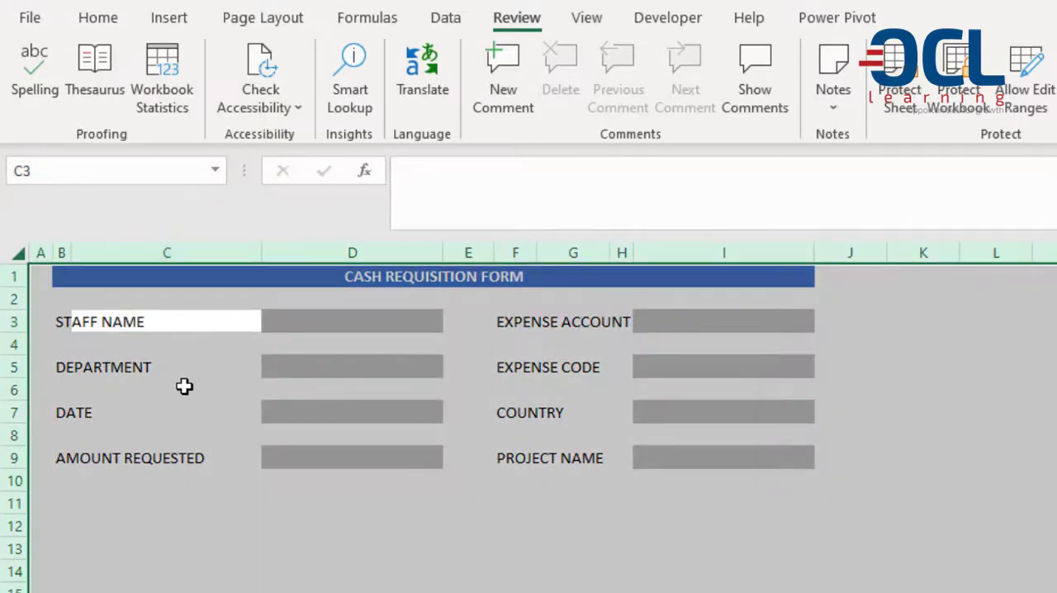
right_click(281, 522)
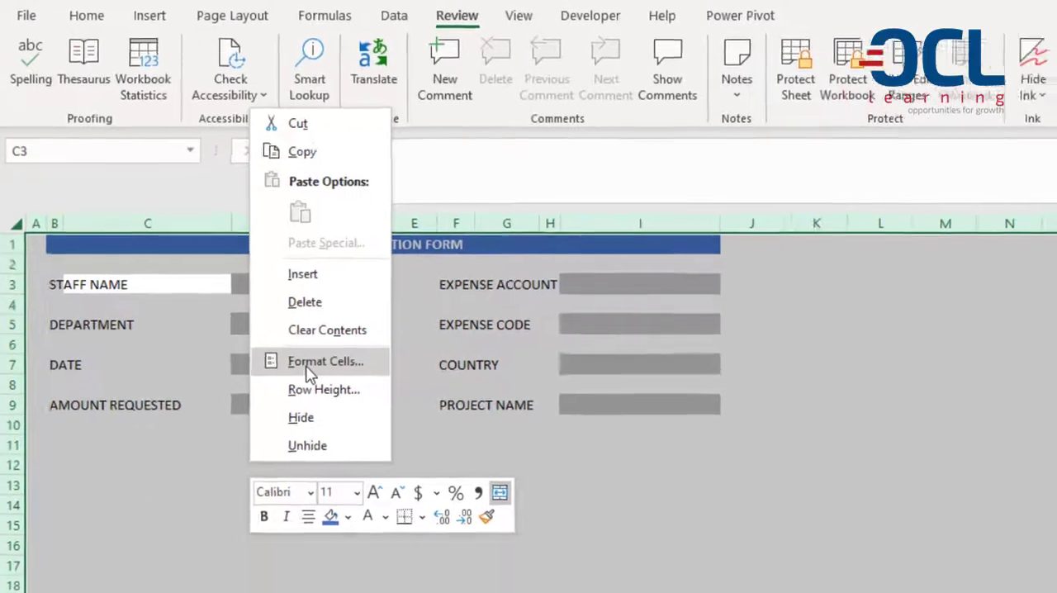
click(346, 412)
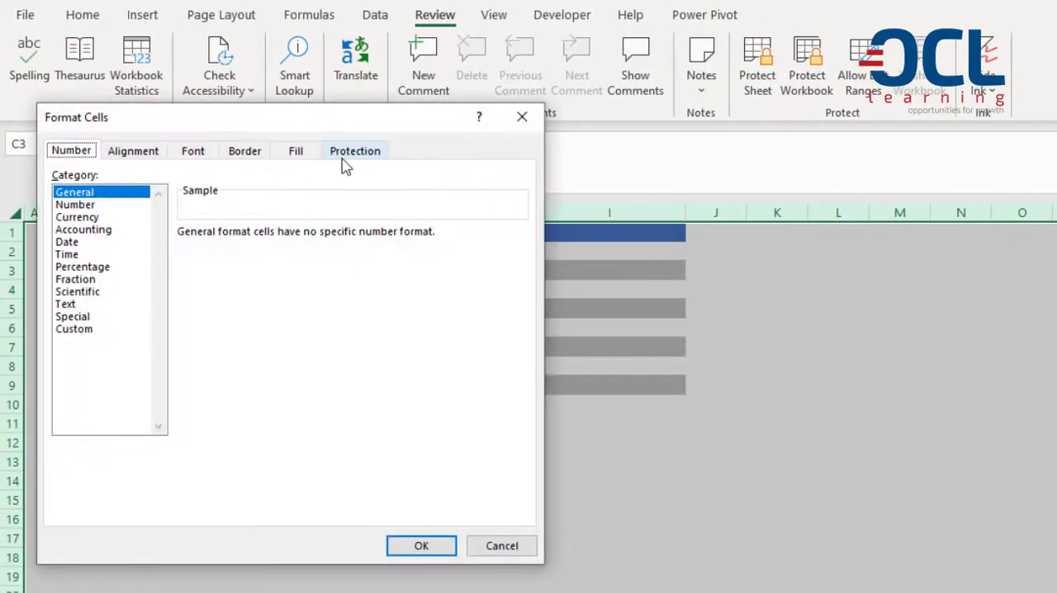
click(347, 156)
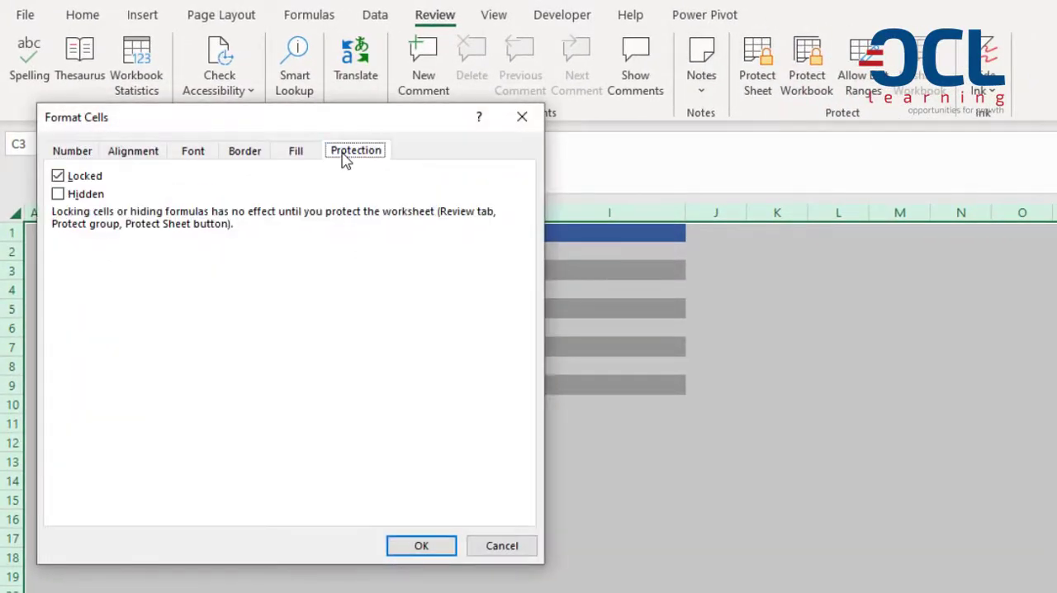
click(72, 180)
click(59, 179)
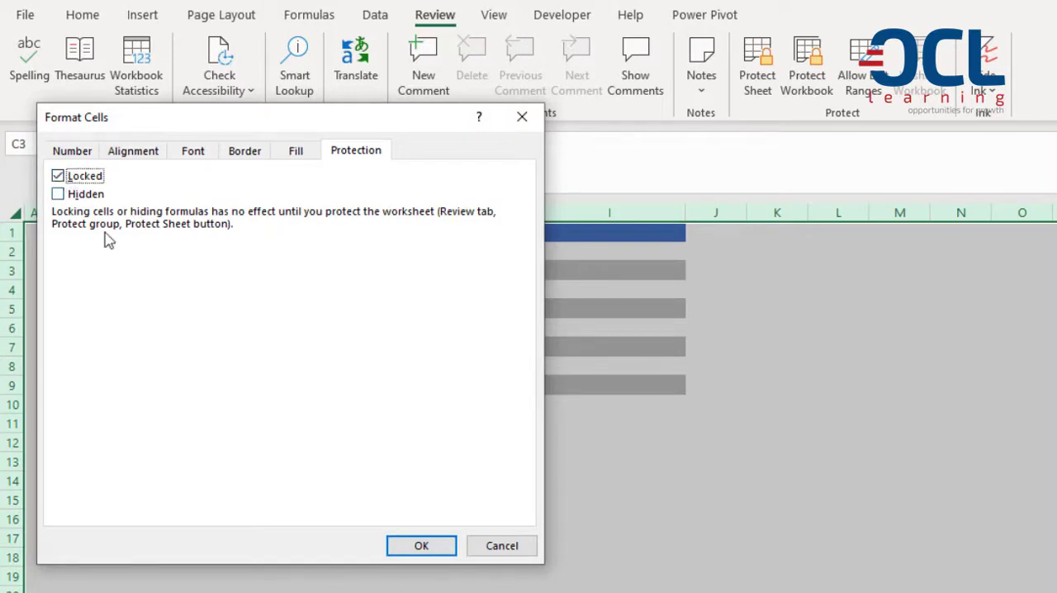
click(401, 558)
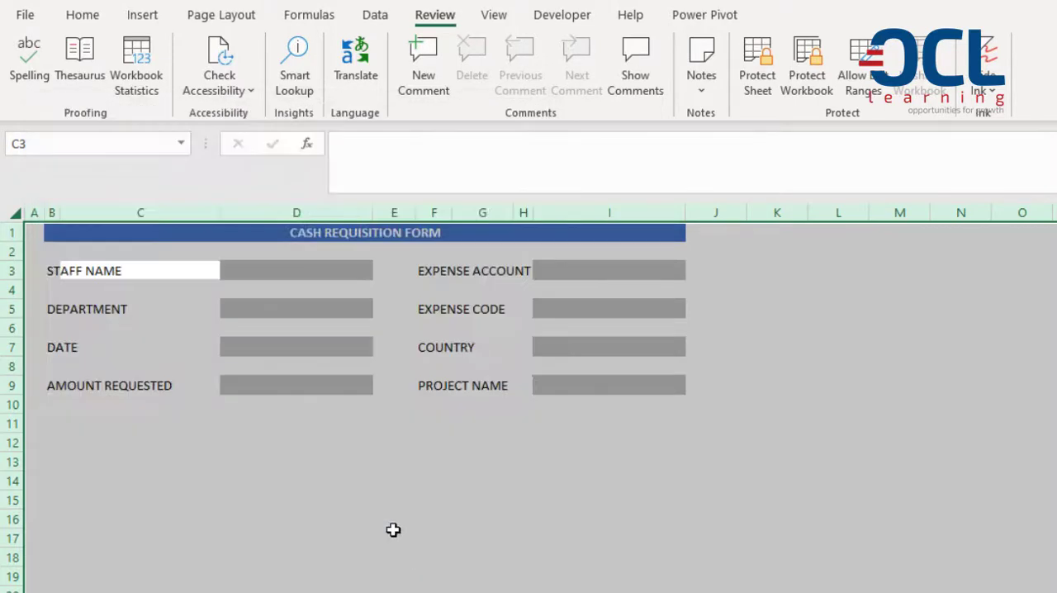
Unlock the eight grey entry cells D3, D5, D7, D9, I3, I5, I7 and I9 in their cell protection settings.
click(317, 280)
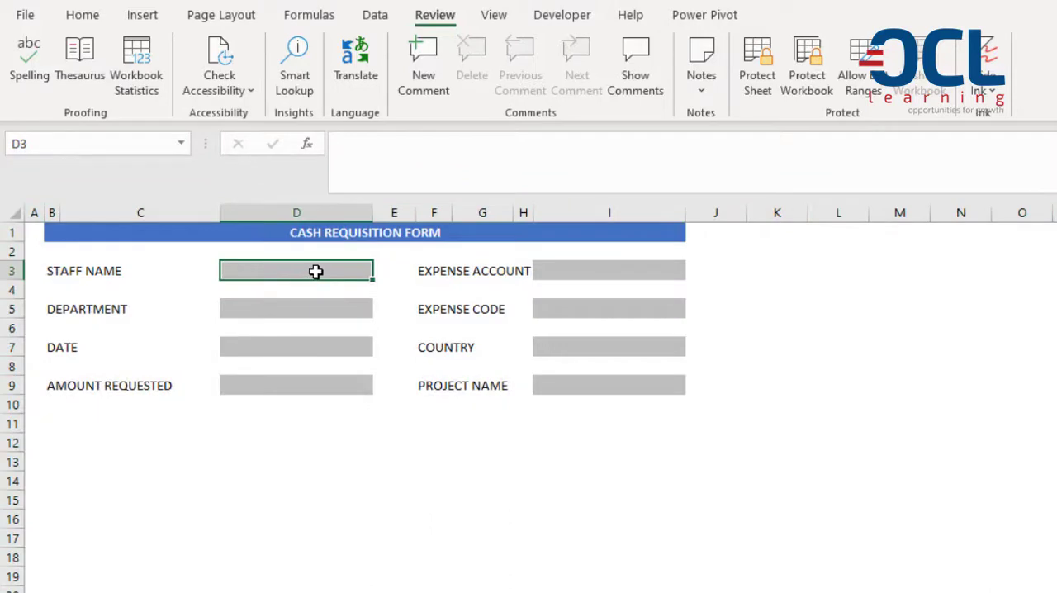
ctrl+click(325, 307)
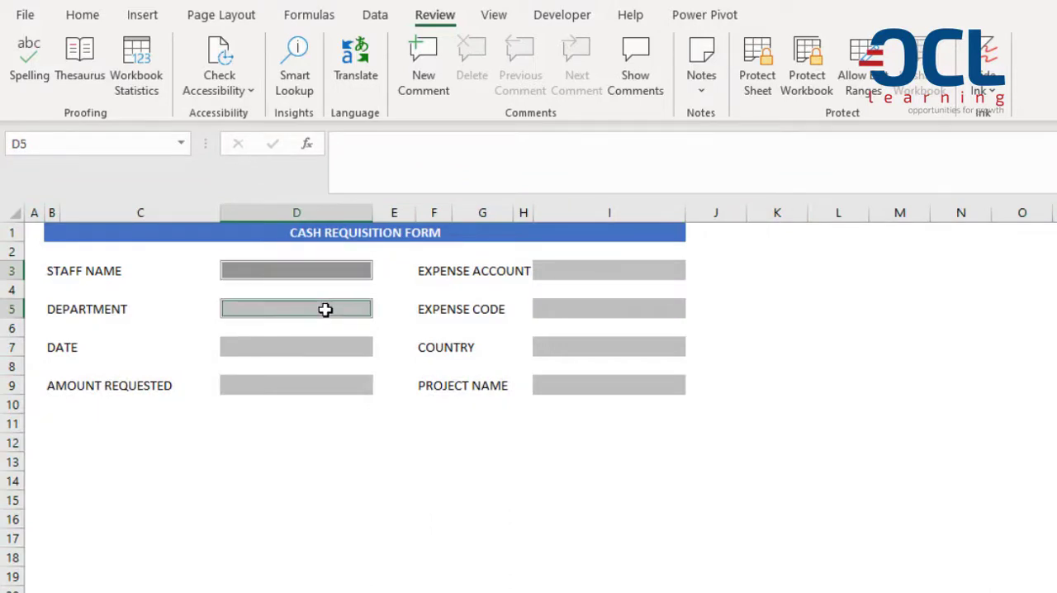
ctrl+click(330, 347)
ctrl+click(327, 385)
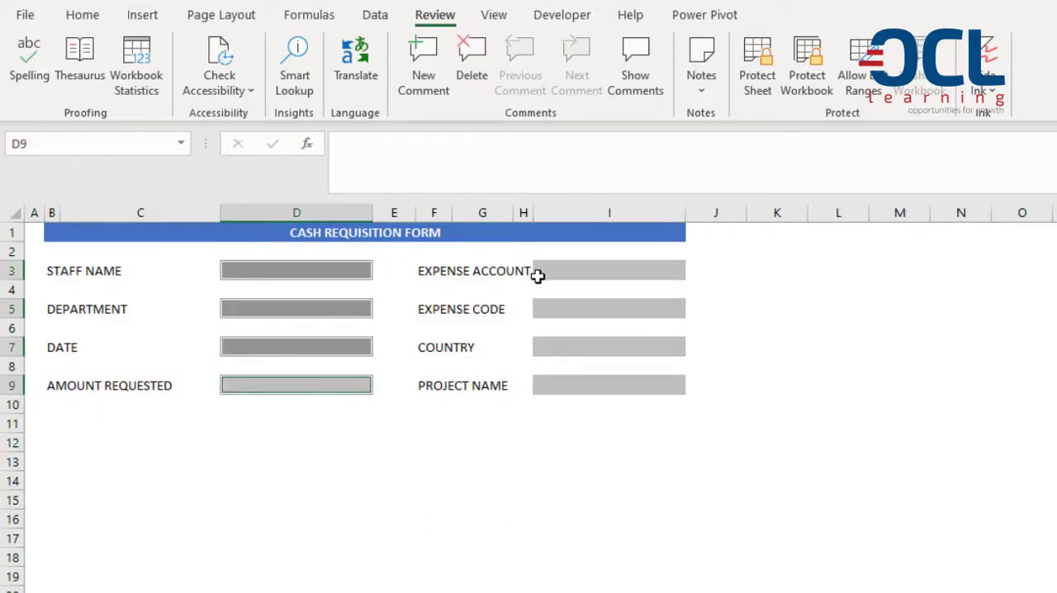
ctrl+click(539, 271)
ctrl+click(540, 310)
ctrl+click(549, 351)
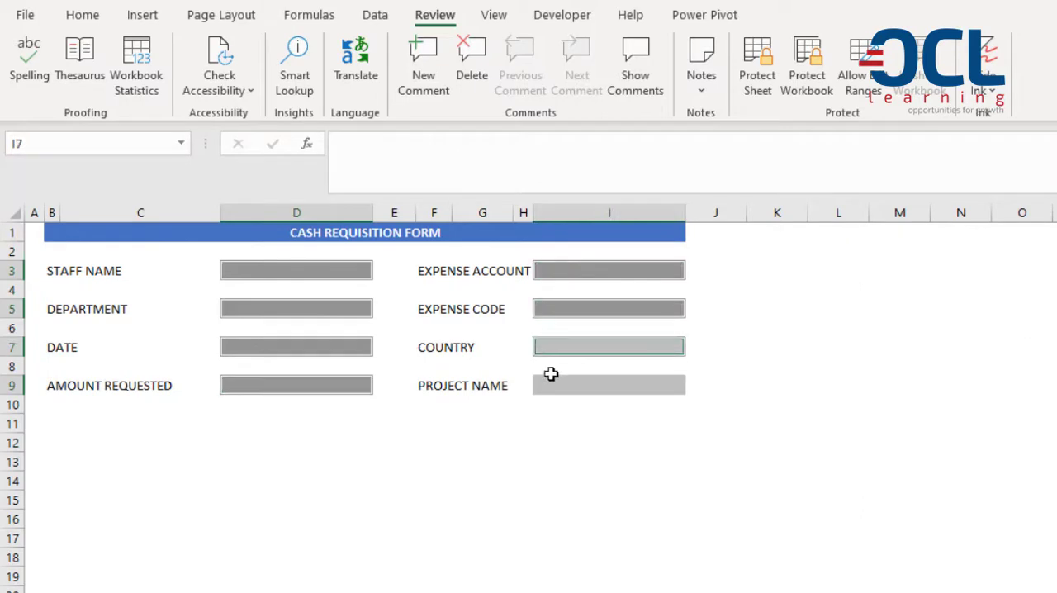
ctrl+click(553, 382)
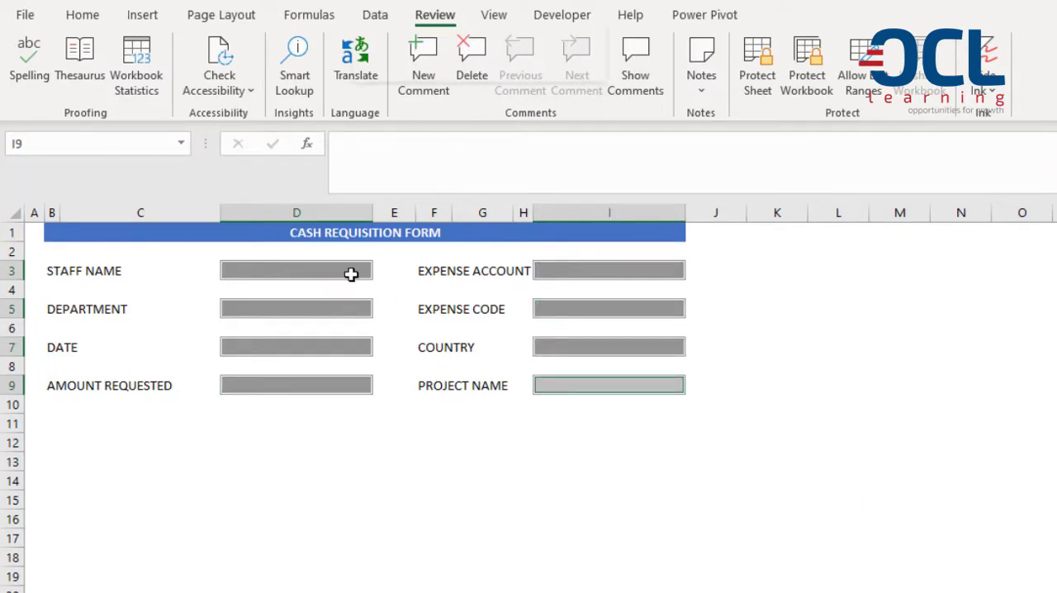
right_click(352, 273)
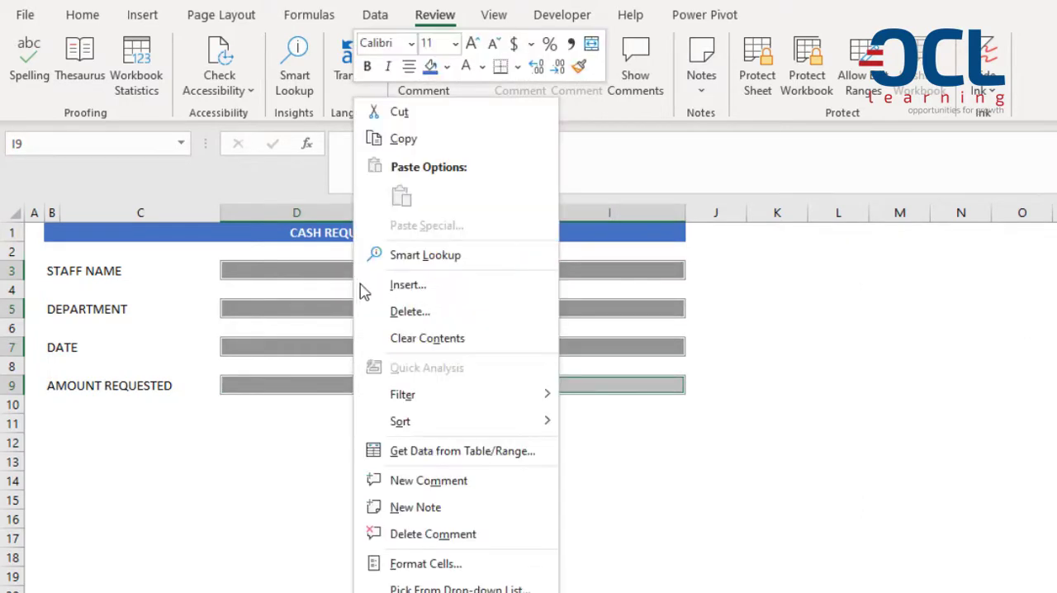
click(460, 564)
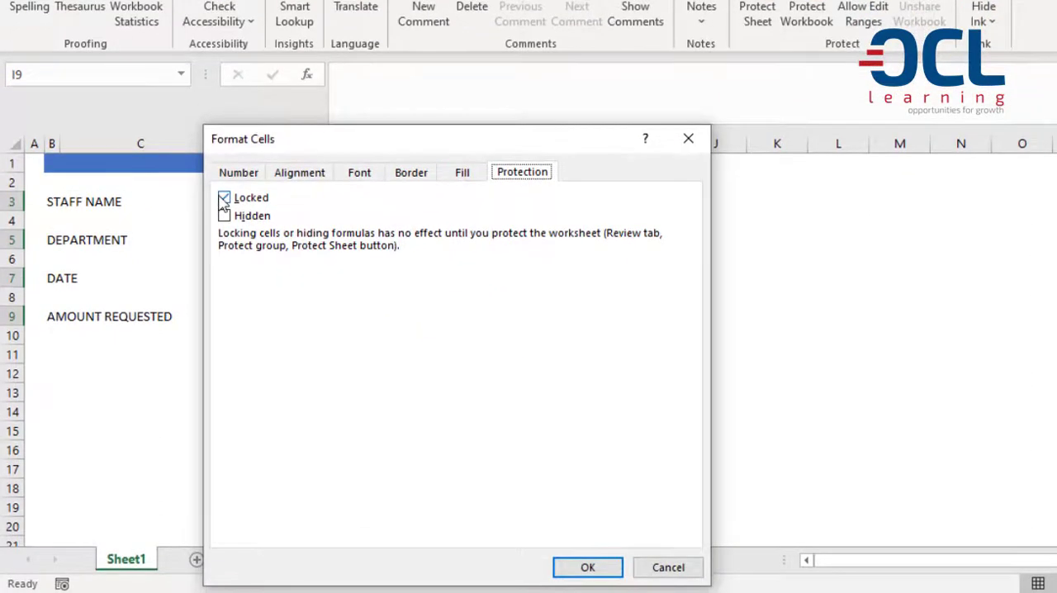
click(229, 270)
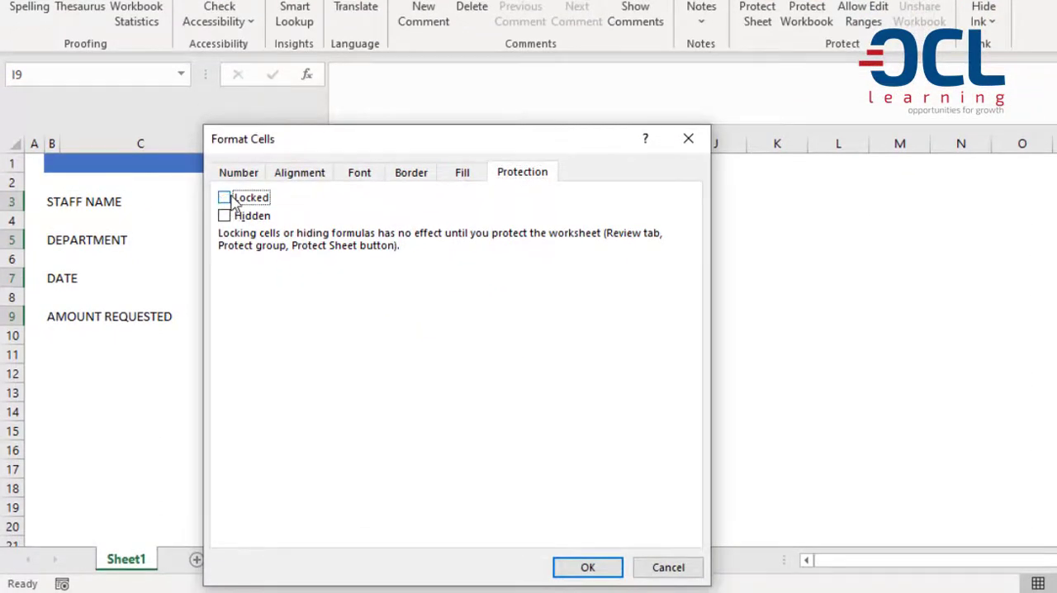
click(600, 569)
click(441, 358)
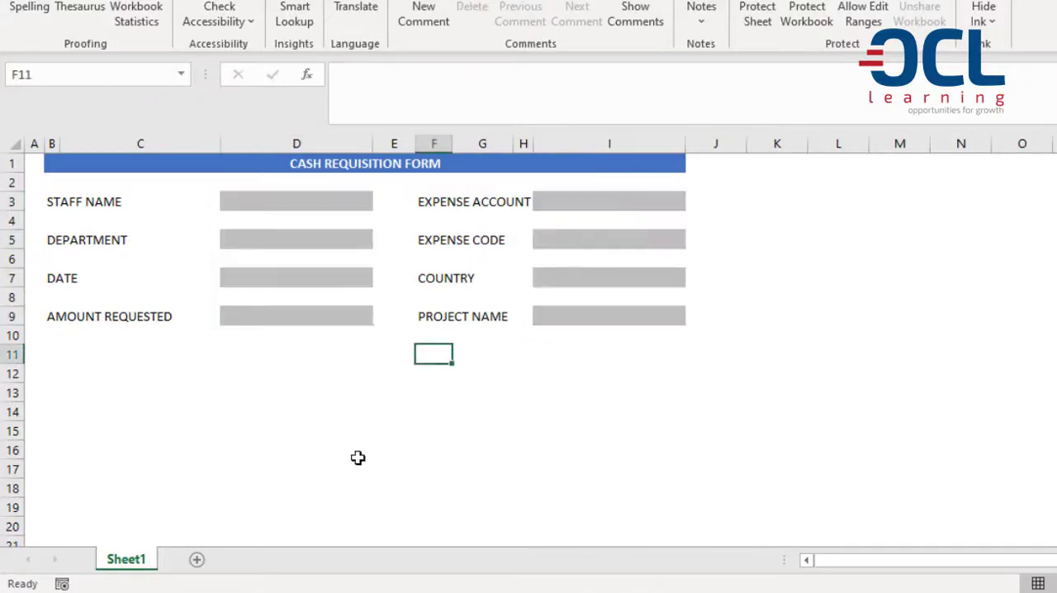
Protect Sheet1 and the contents of its locked cells, entering and confirming a sheet password and allowing only cell selection.
right_click(136, 560)
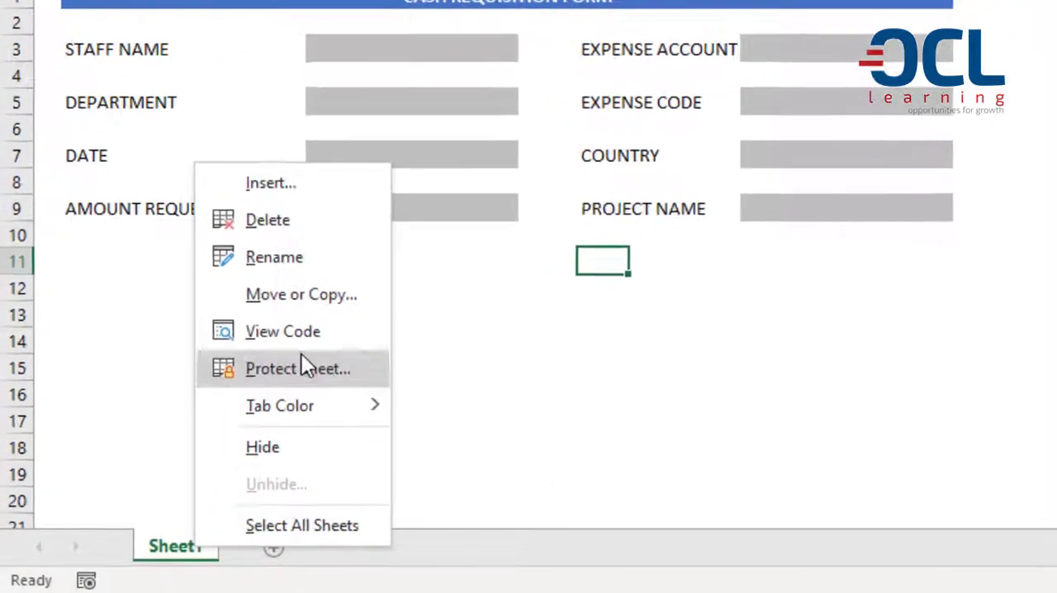
click(217, 429)
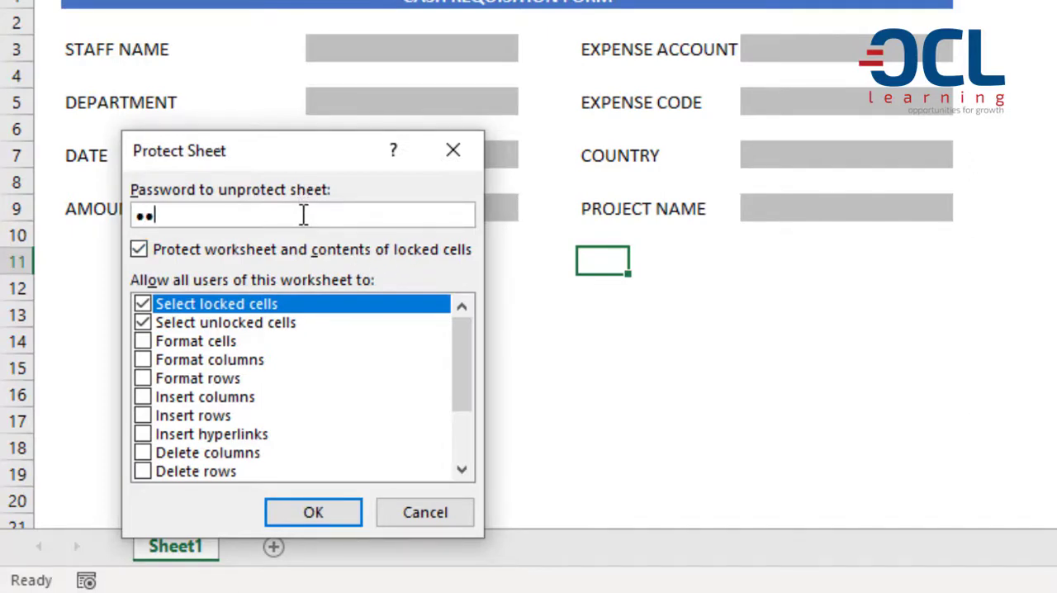
click(357, 512)
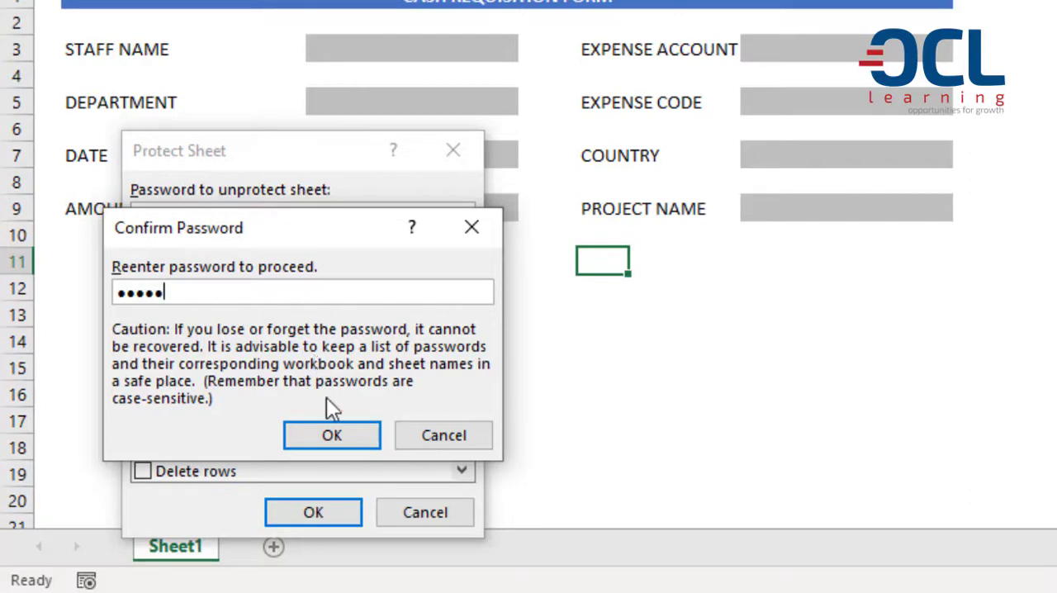
click(327, 439)
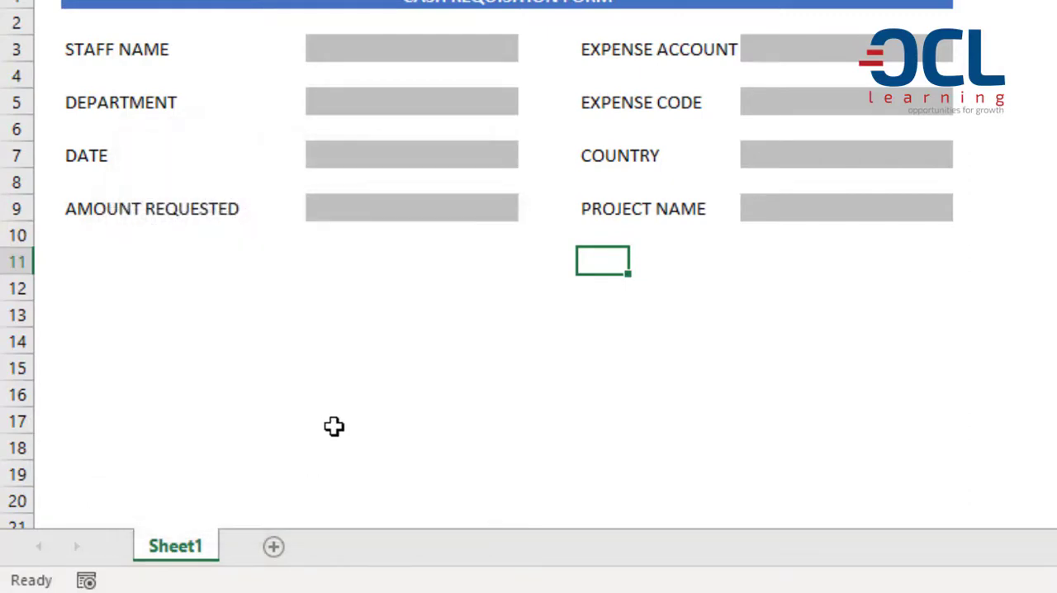
Try to delete the STAFF NAME label in cell B3 of the protected sheet.
click(371, 333)
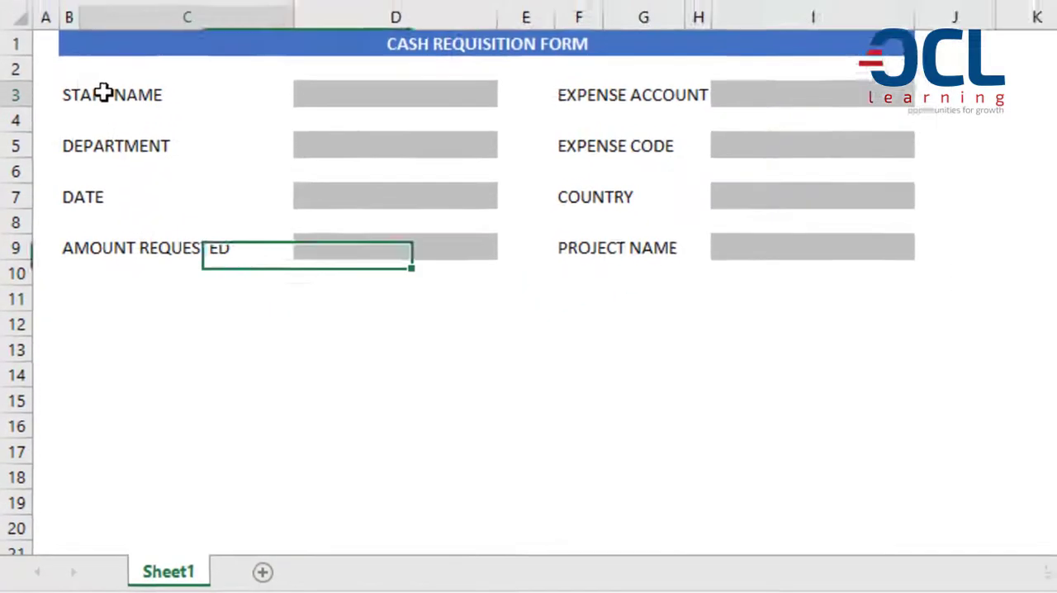
click(103, 93)
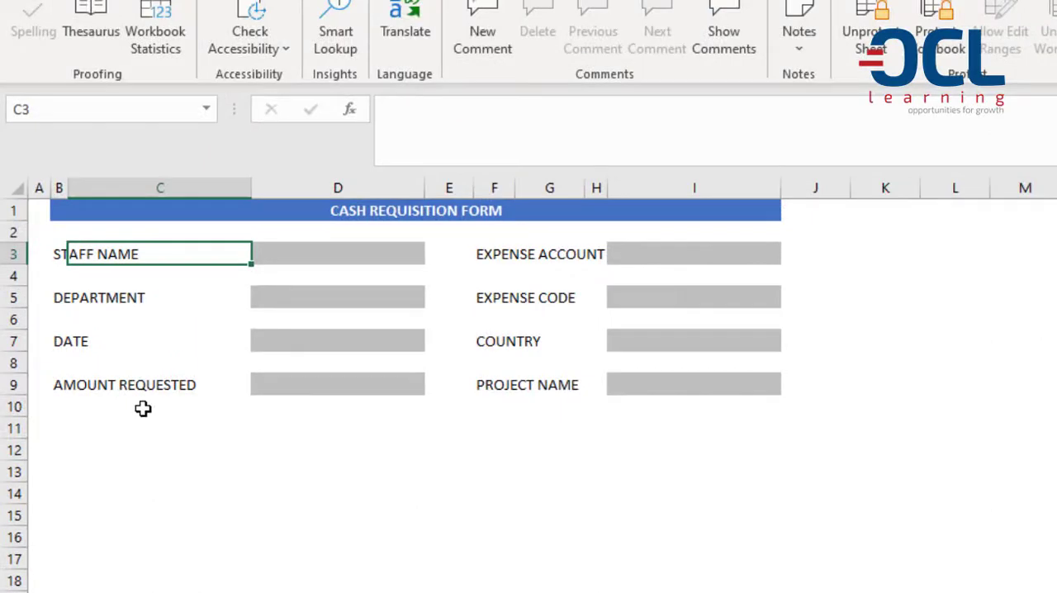
key(Left)
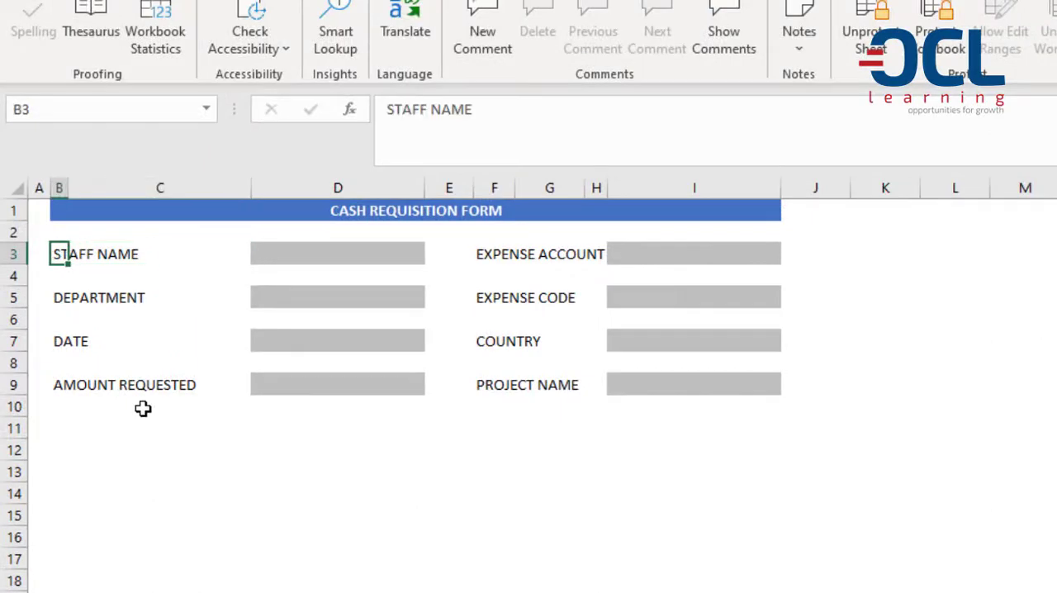
key(Delete)
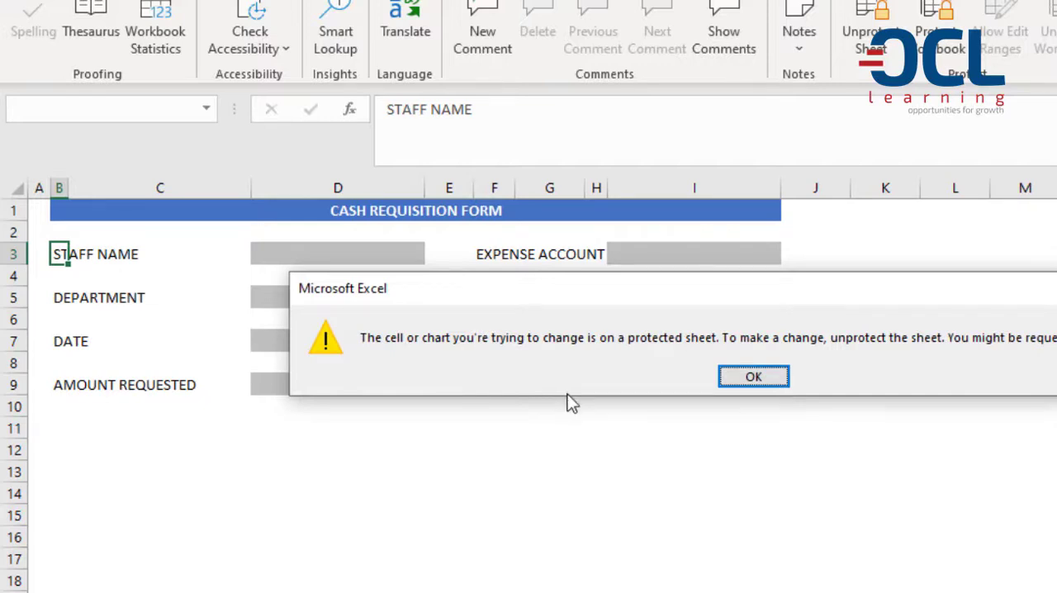
key(Return)
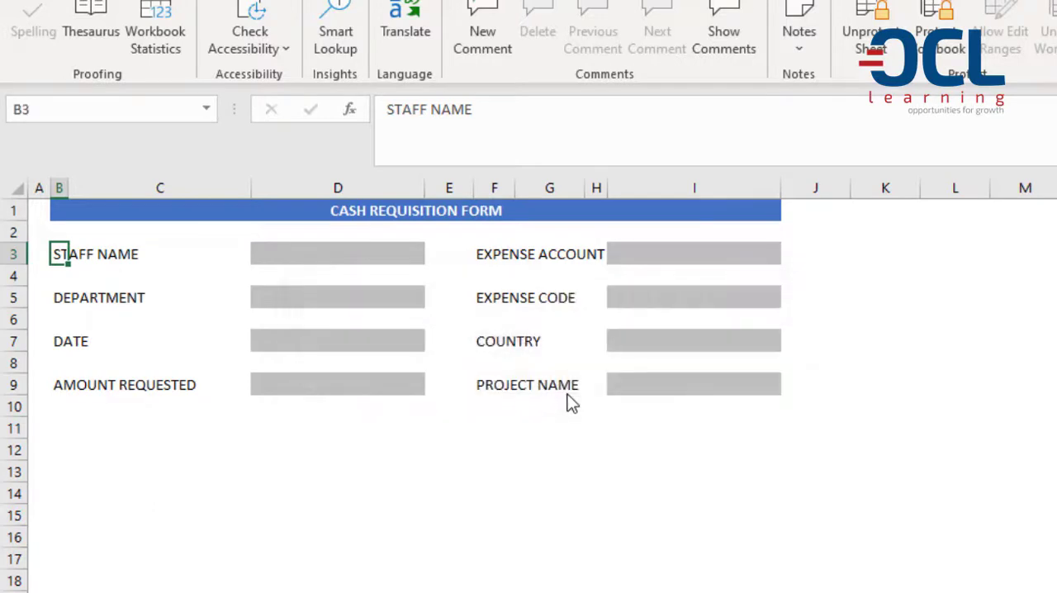
Enter the staff member's full name in D3 and Finance as the department in D5.
click(361, 254)
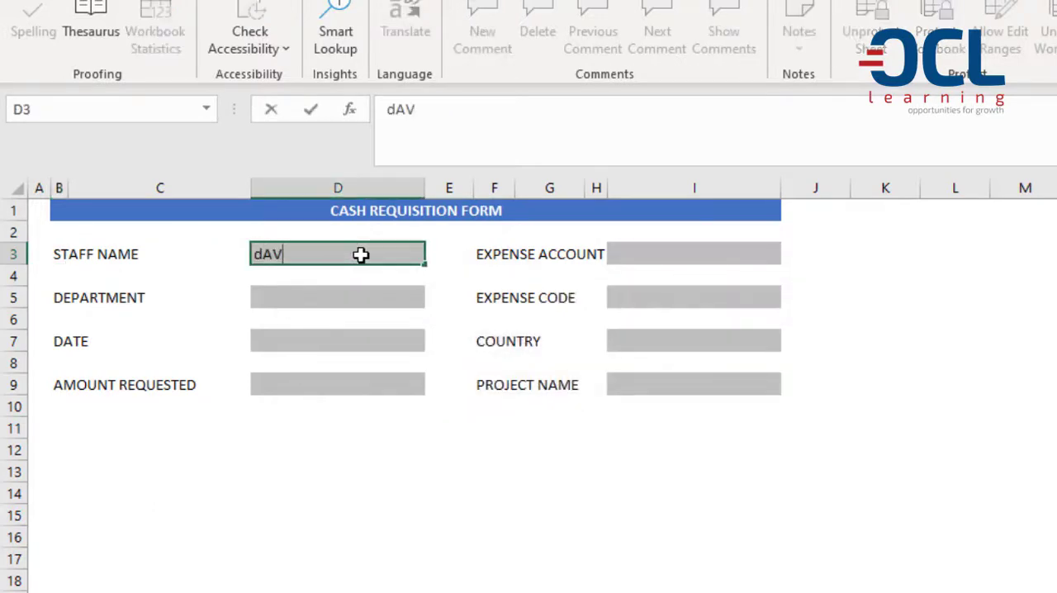
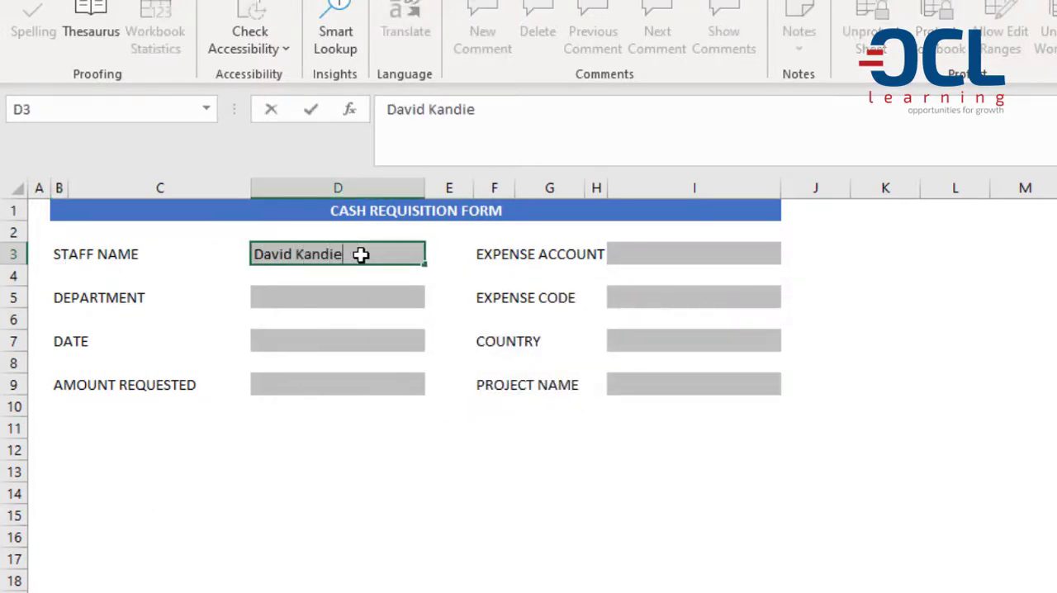
click(355, 299)
text(Finance)
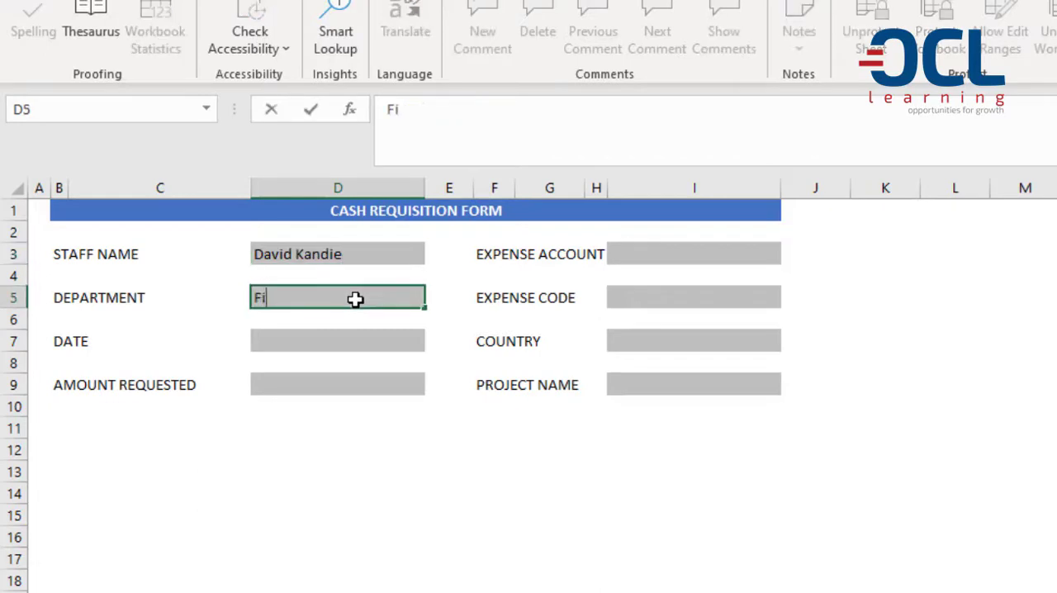
Enter the date 4/14/2021 in D7 and the requested amount 7000 in D9.
click(390, 338)
text(4/14/2021)
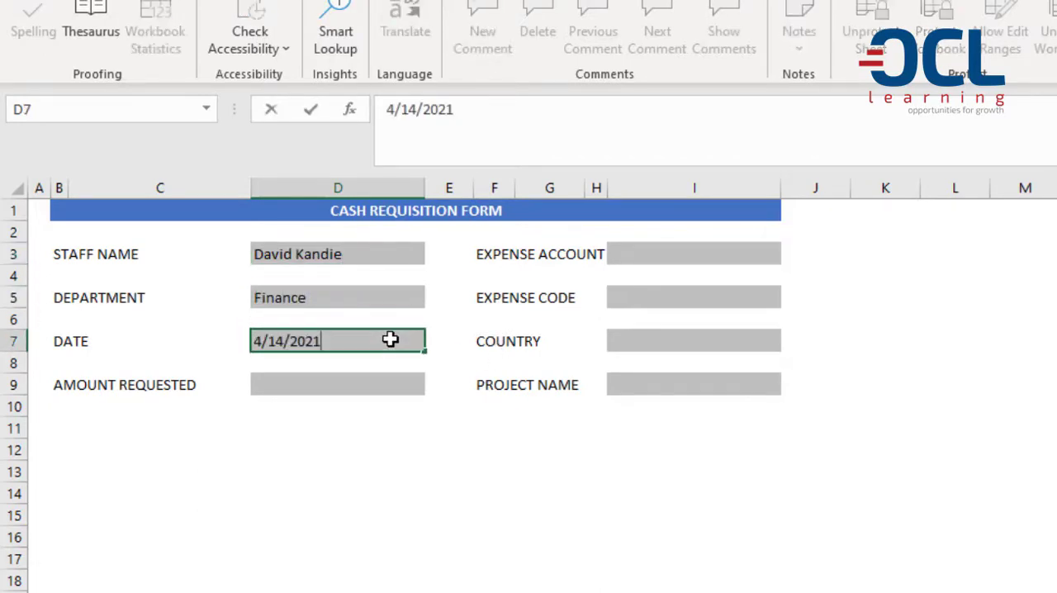
key(Return)
key(Return)
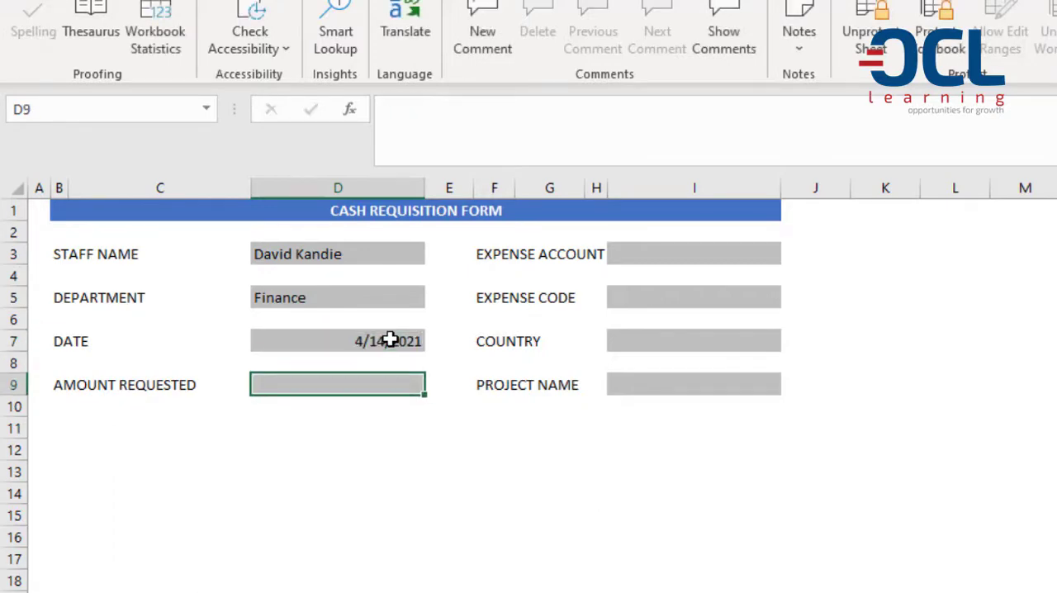
text(7000)
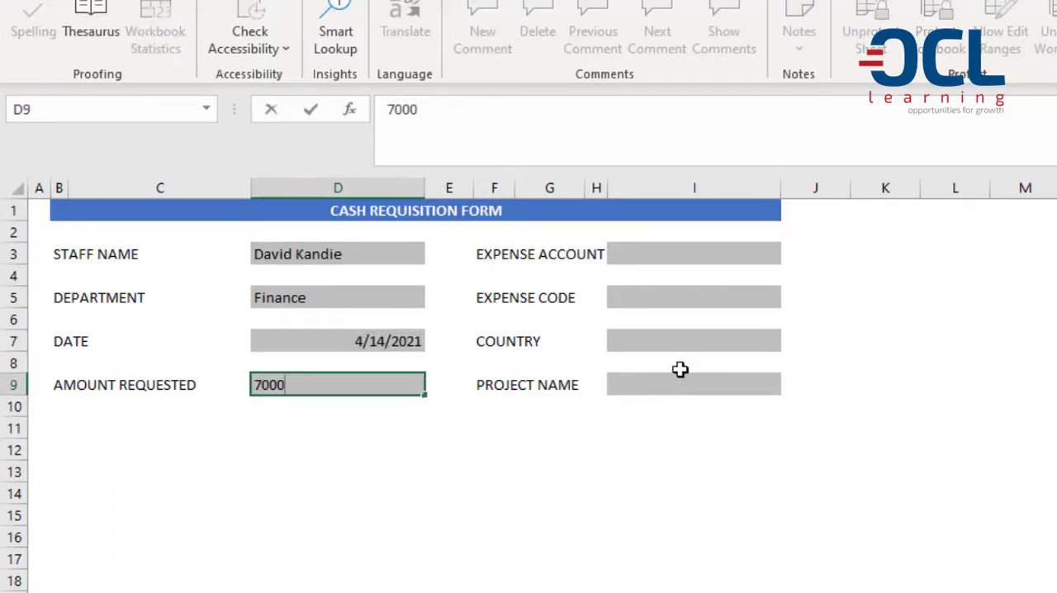
click(679, 277)
click(655, 302)
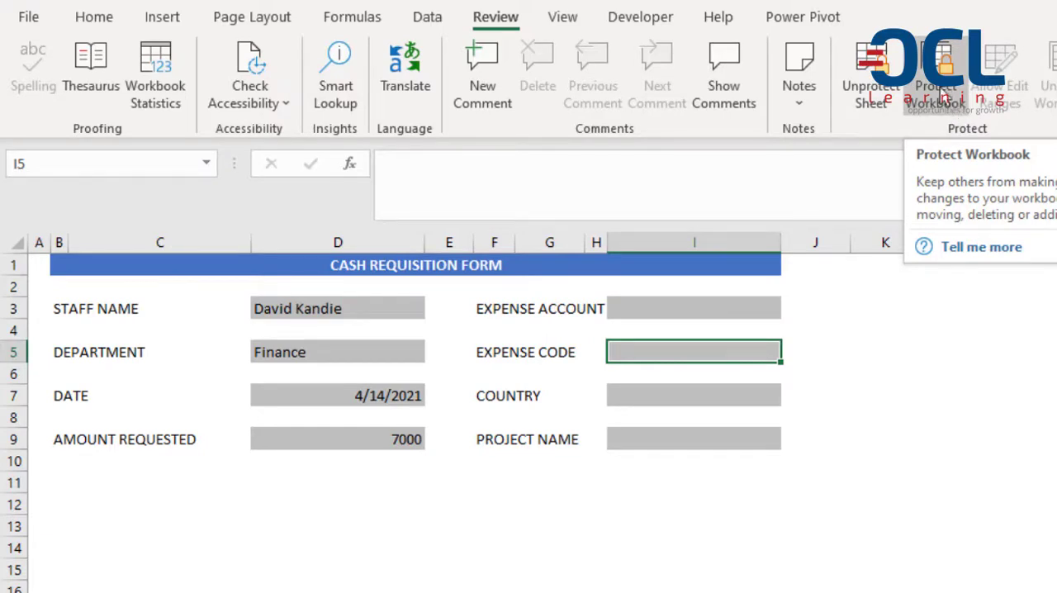
Protect the workbook structure without a password and check which commands Sheet1 still offers.
click(942, 87)
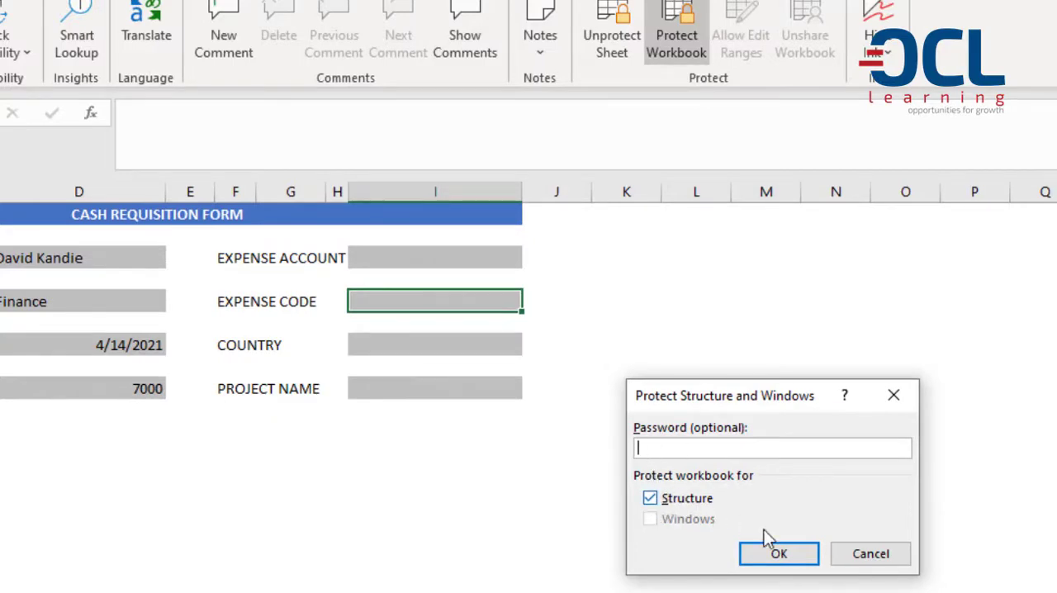
click(790, 550)
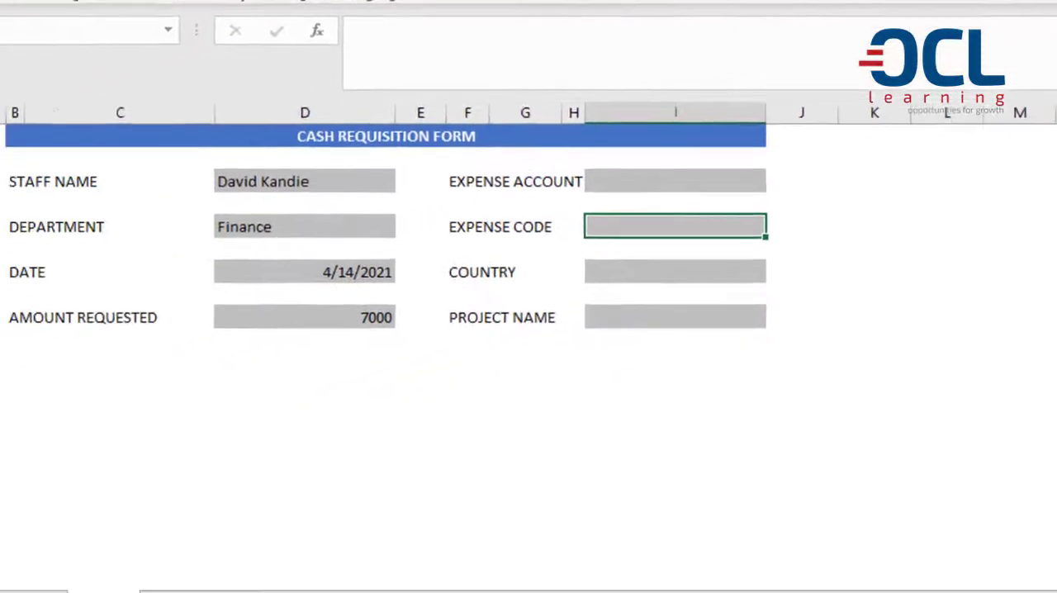
right_click(165, 587)
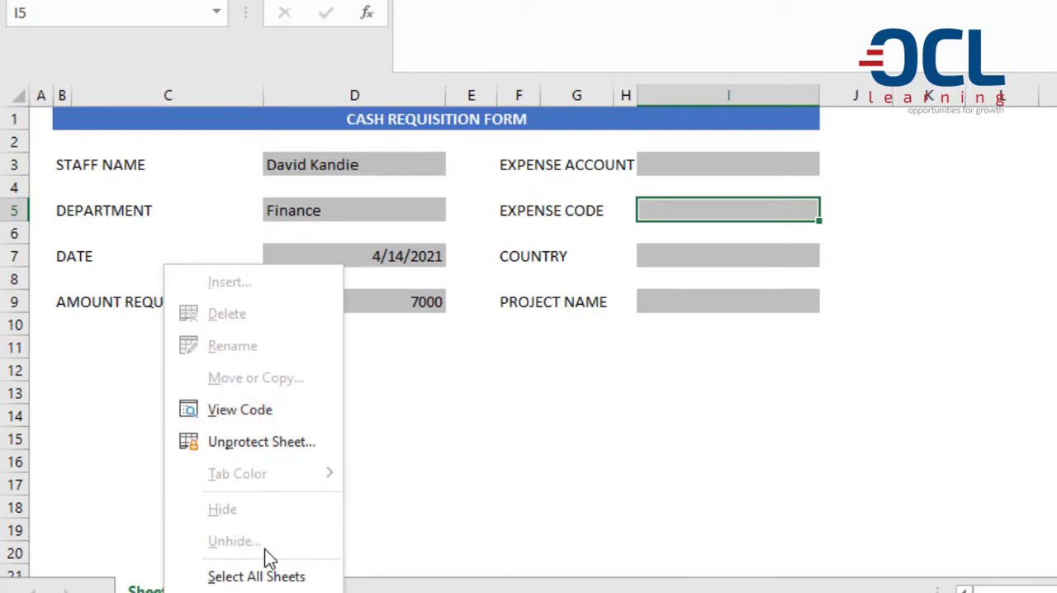
click(478, 346)
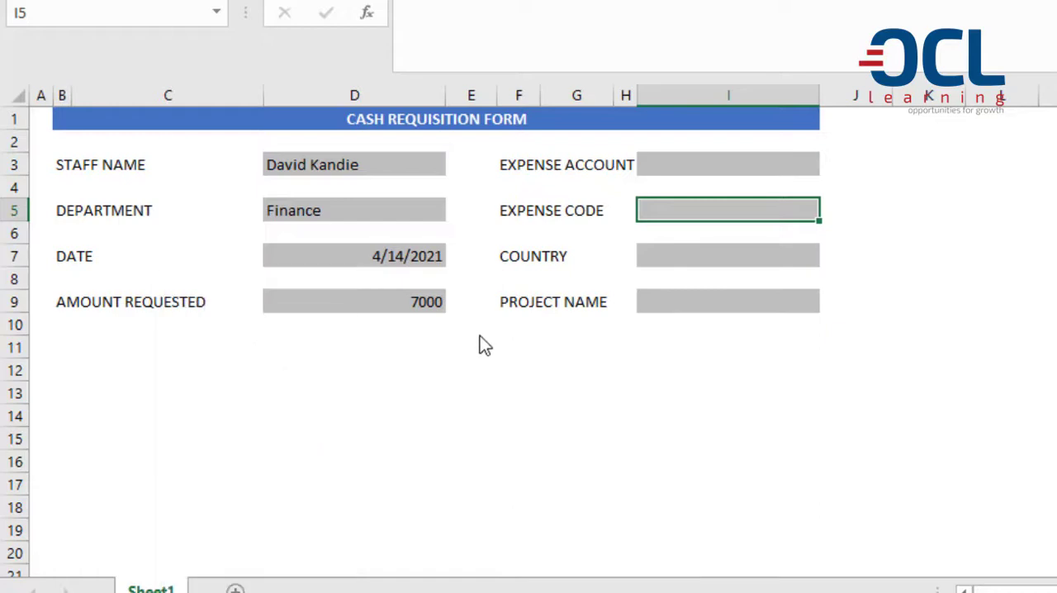
click(371, 170)
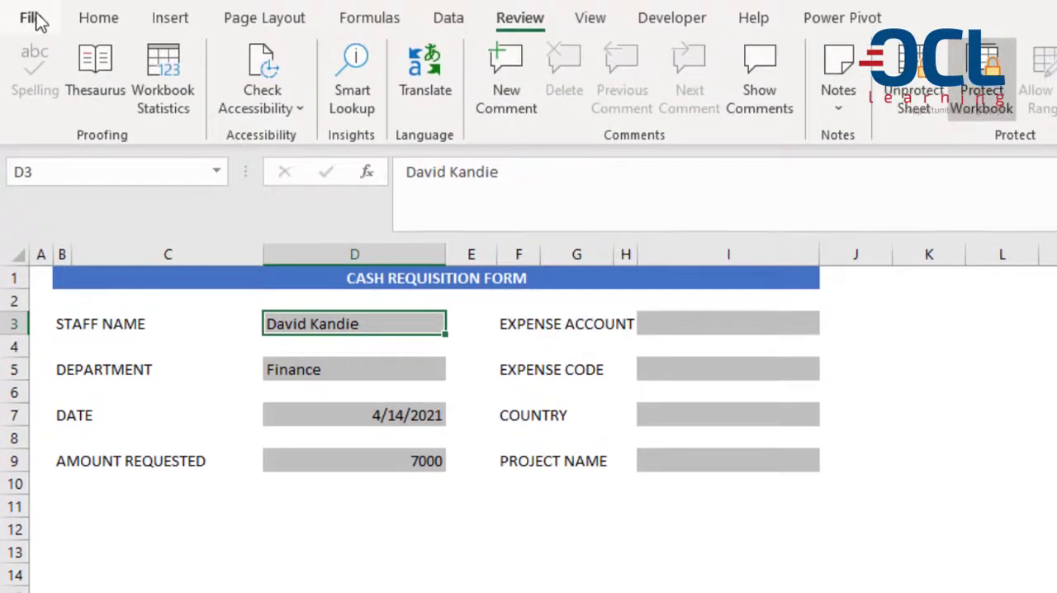
Review the password to open and password to modify options for saving the workbook, without saving it.
click(33, 15)
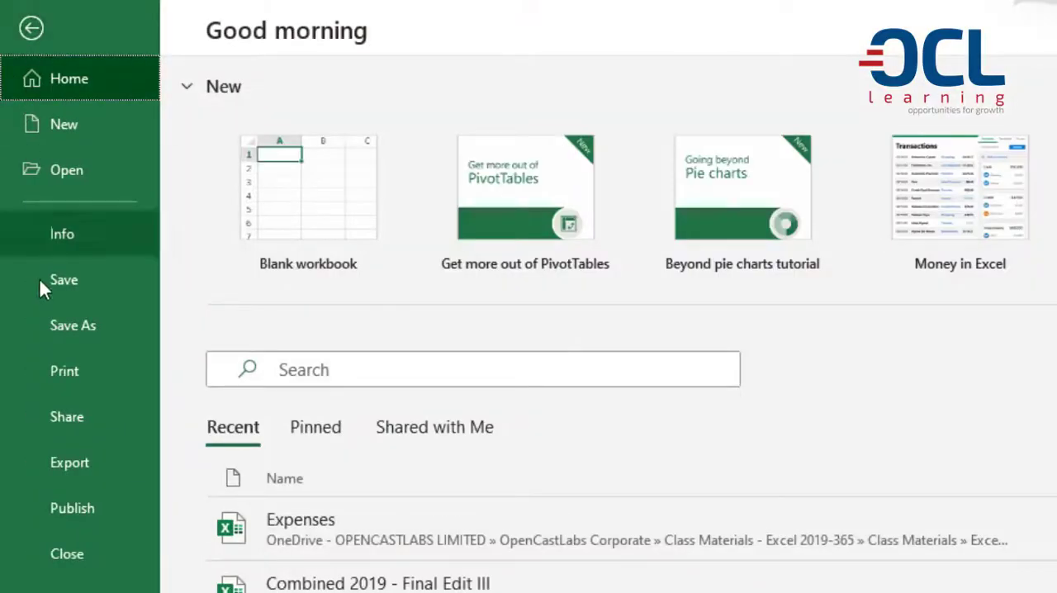
click(100, 328)
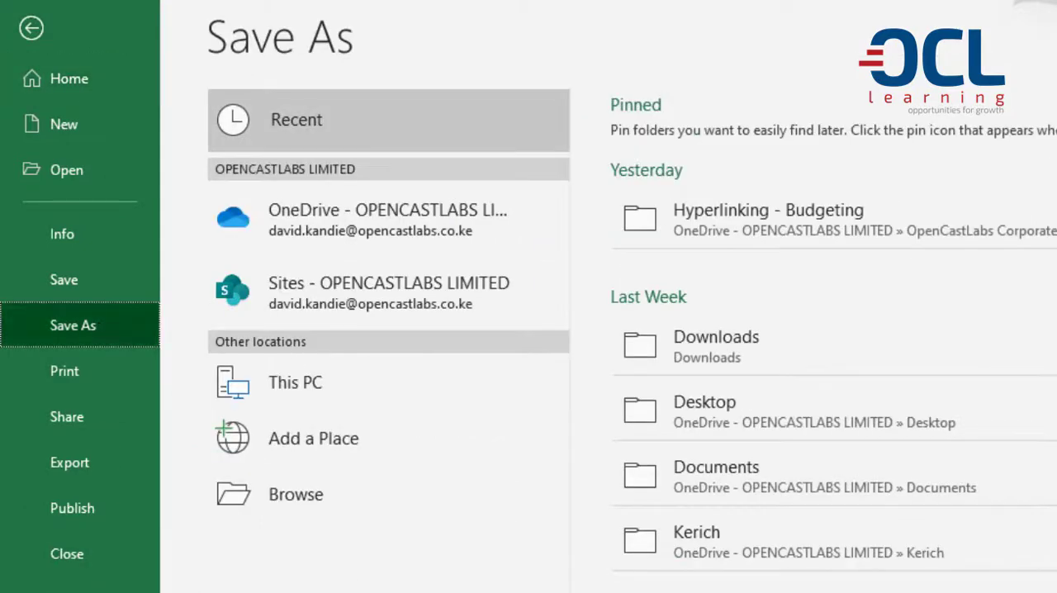
click(317, 493)
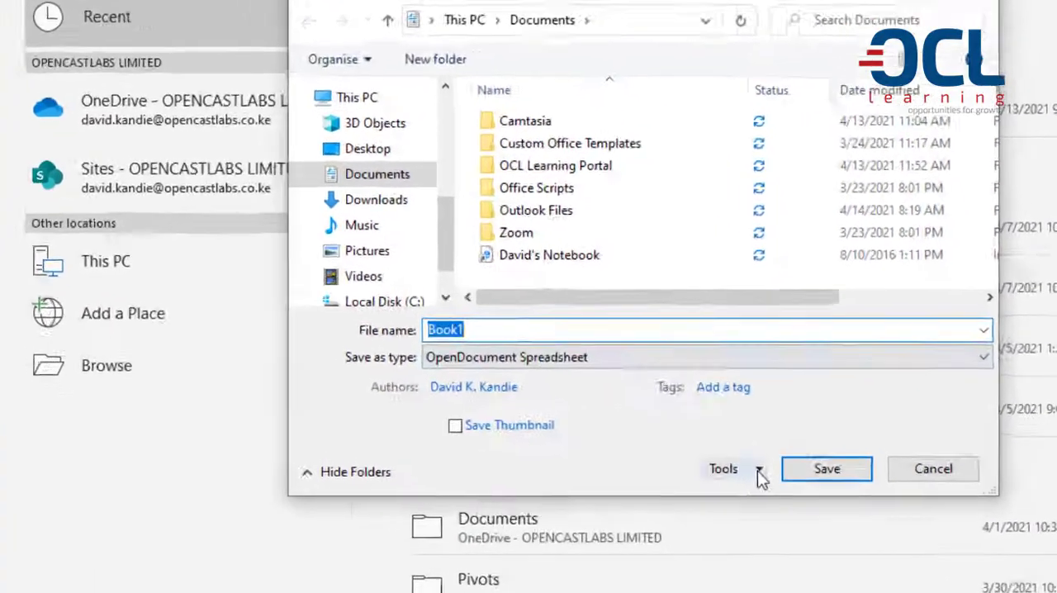
click(757, 469)
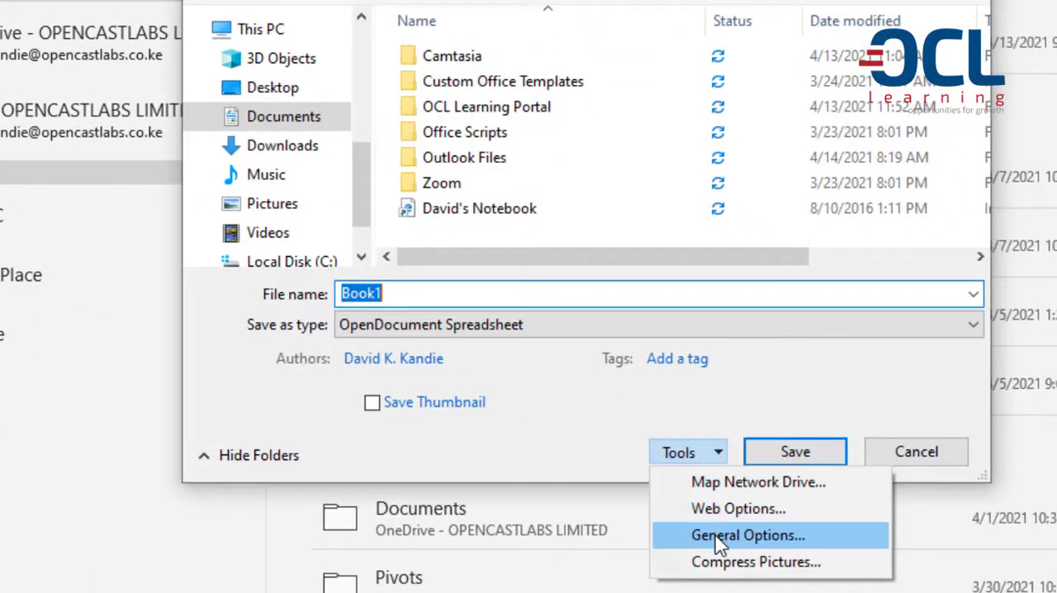
click(716, 536)
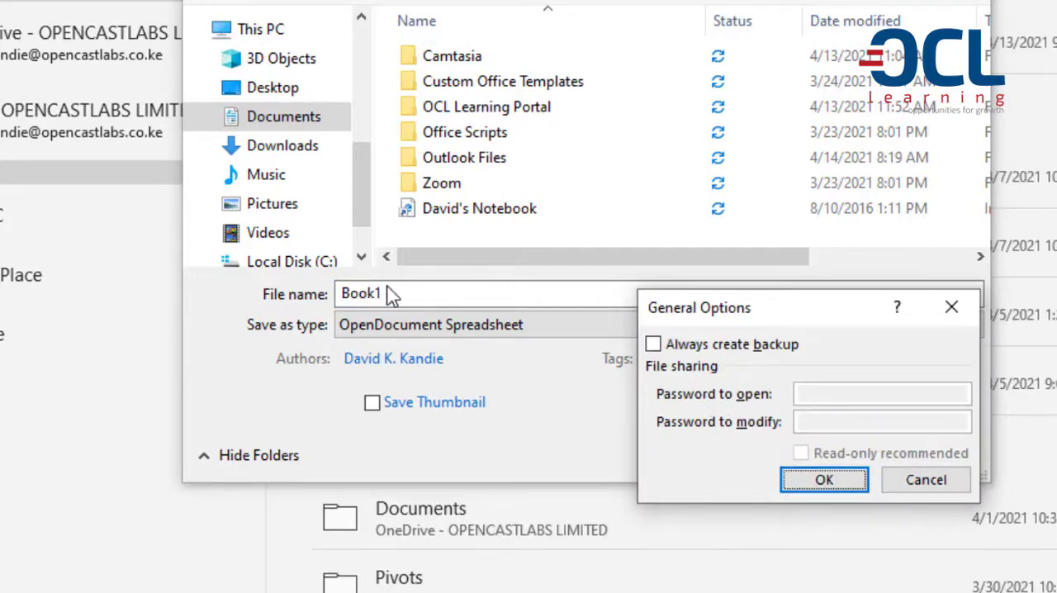
click(892, 487)
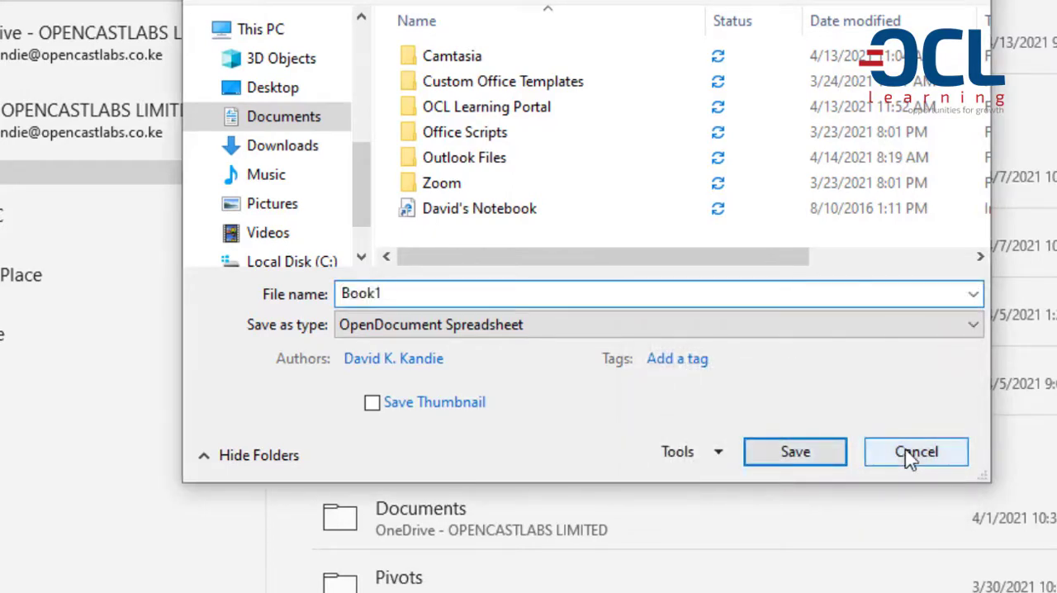
click(908, 454)
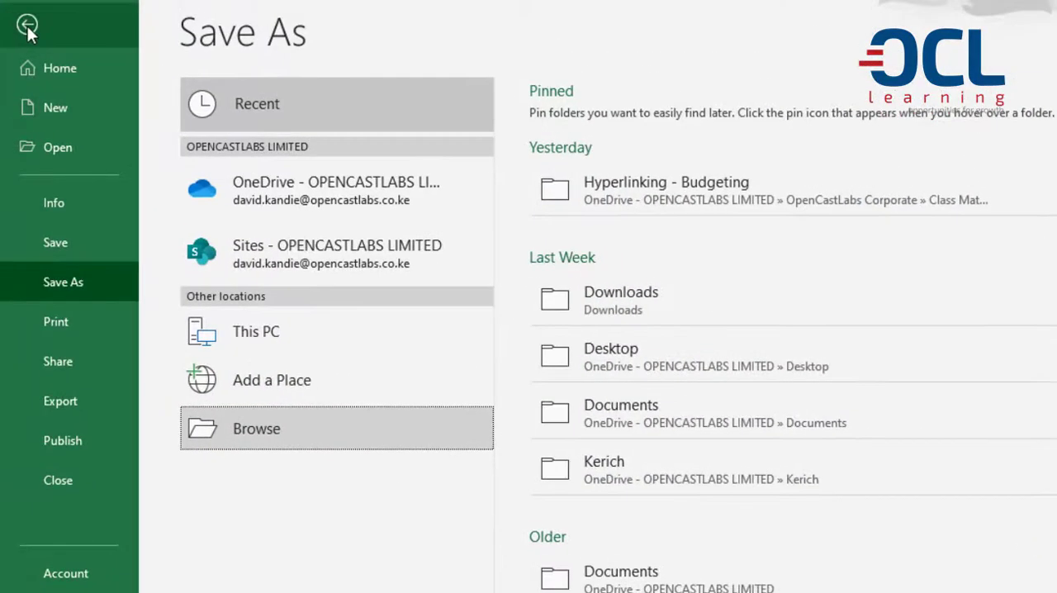
click(28, 26)
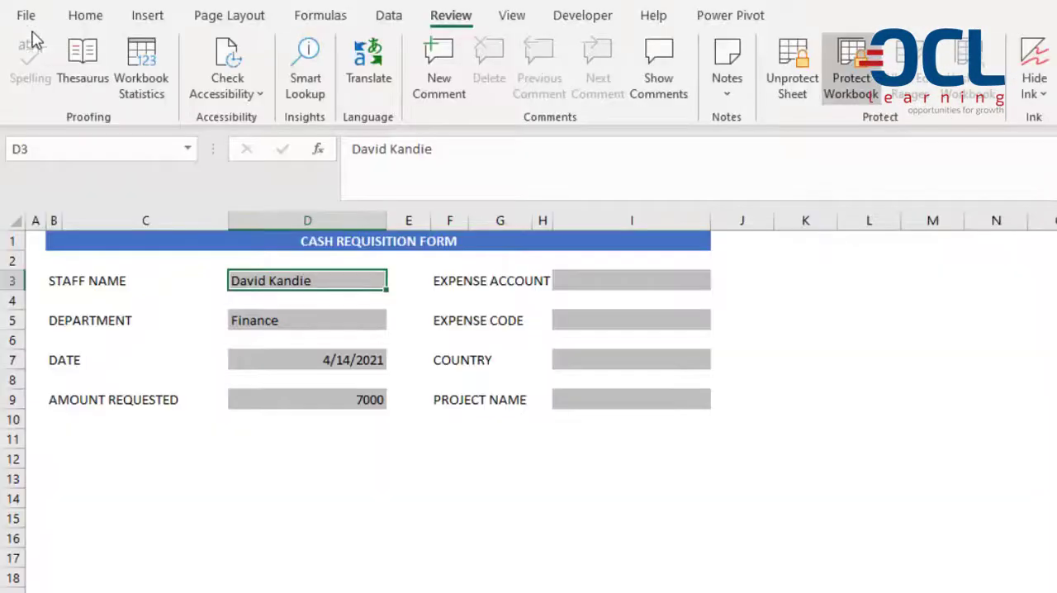
click(357, 318)
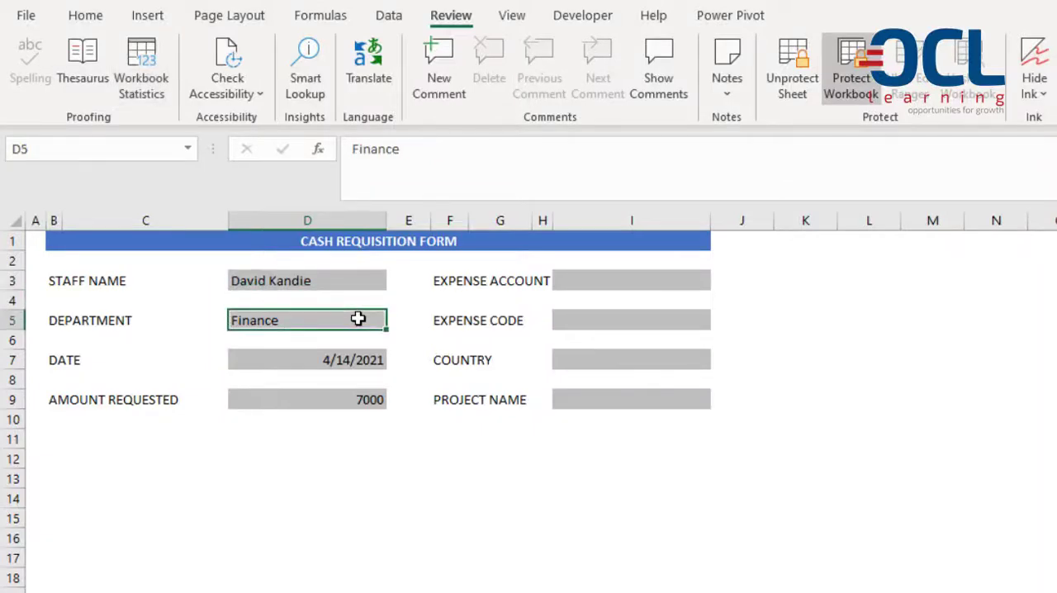